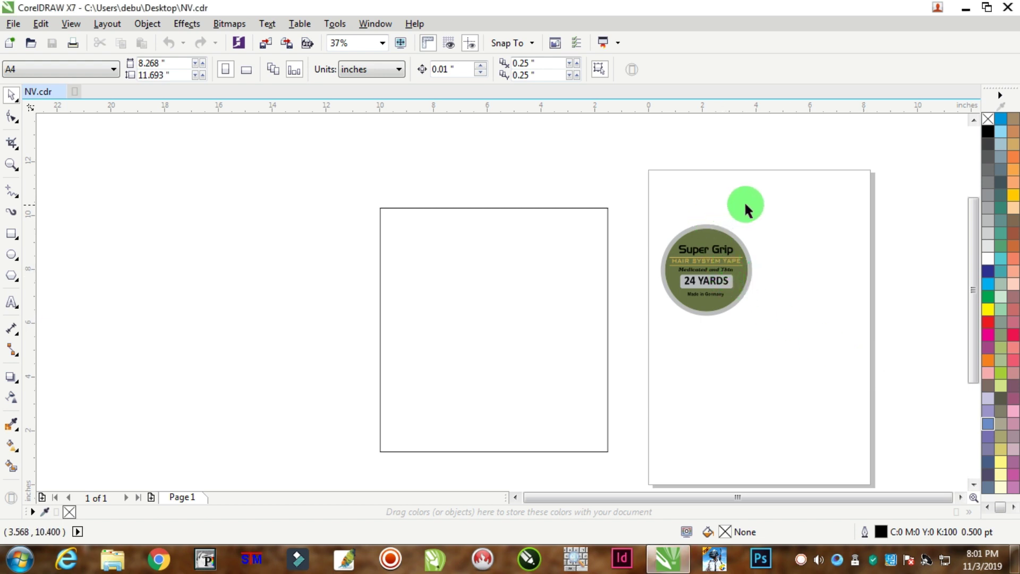
# - Examine the circular Super Grip label's text, ring and background colours up close
pyautogui.scroll(2, 720, 247)
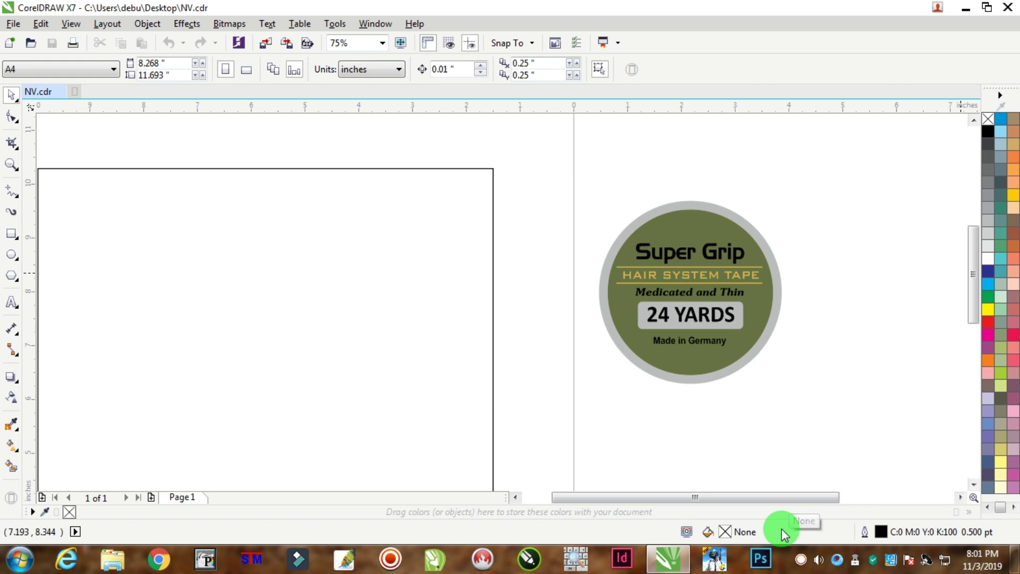
pyautogui.scroll(4, 735, 226)
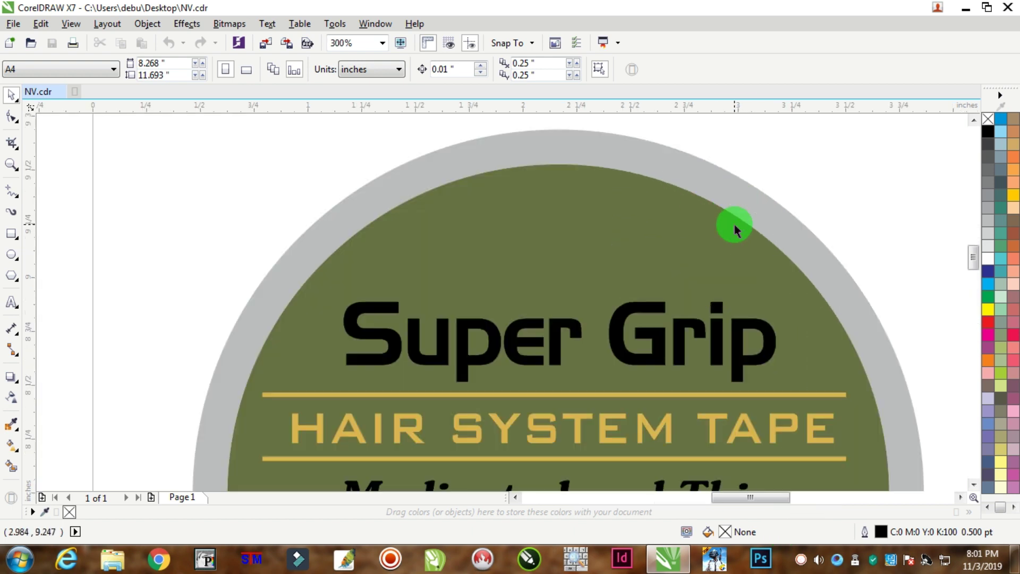
pyautogui.scroll(-4, 685, 177)
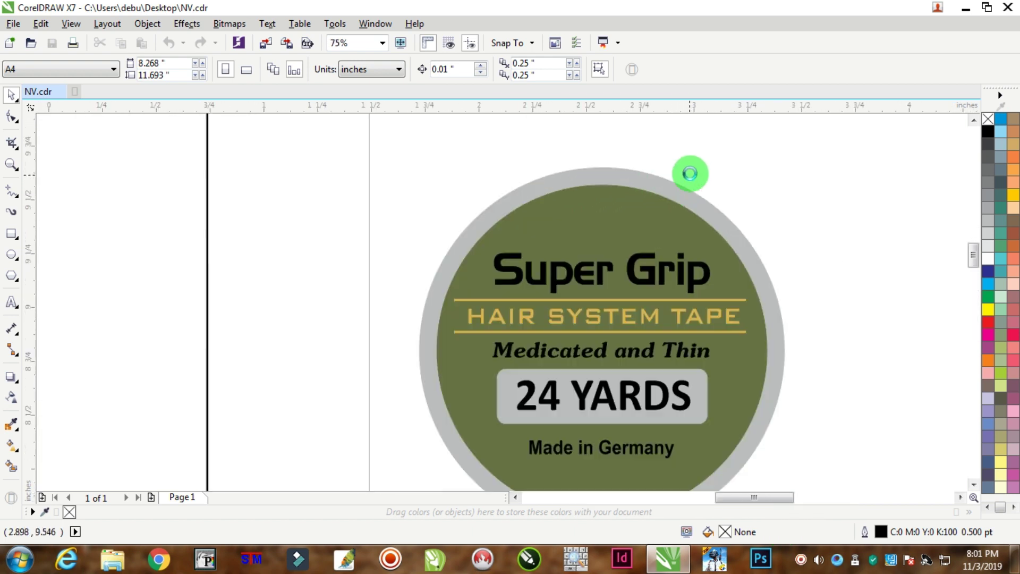
pyautogui.scroll(2, 690, 173)
pyautogui.scroll(-4, 659, 202)
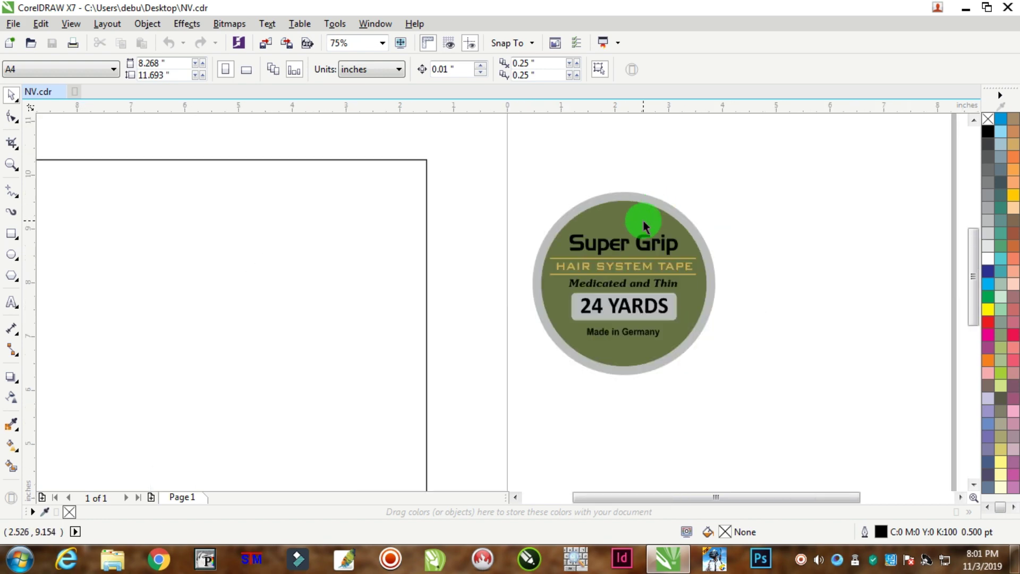
pyautogui.scroll(4, 645, 225)
pyautogui.scroll(-4, 702, 237)
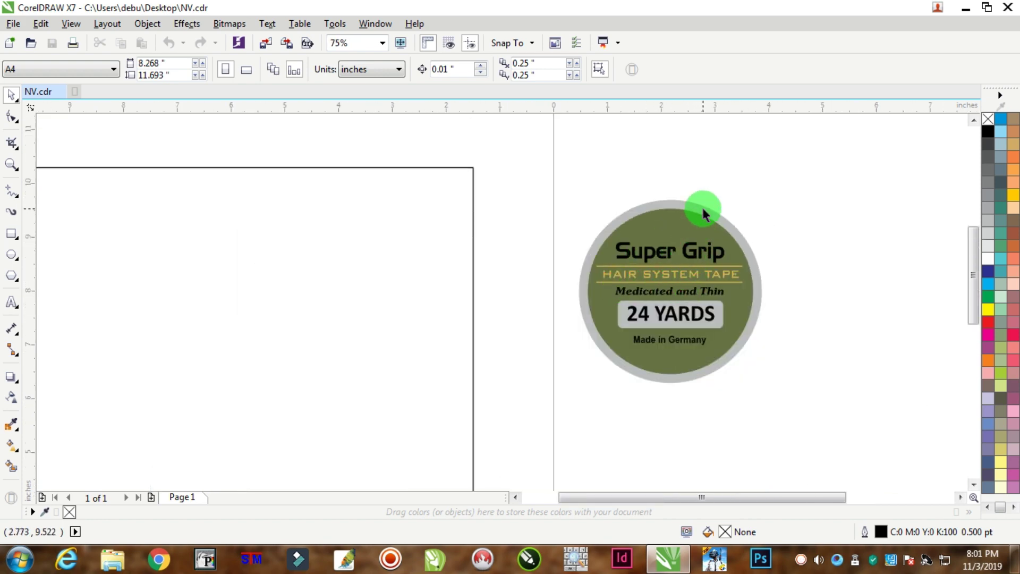
pyautogui.scroll(-4, 705, 213)
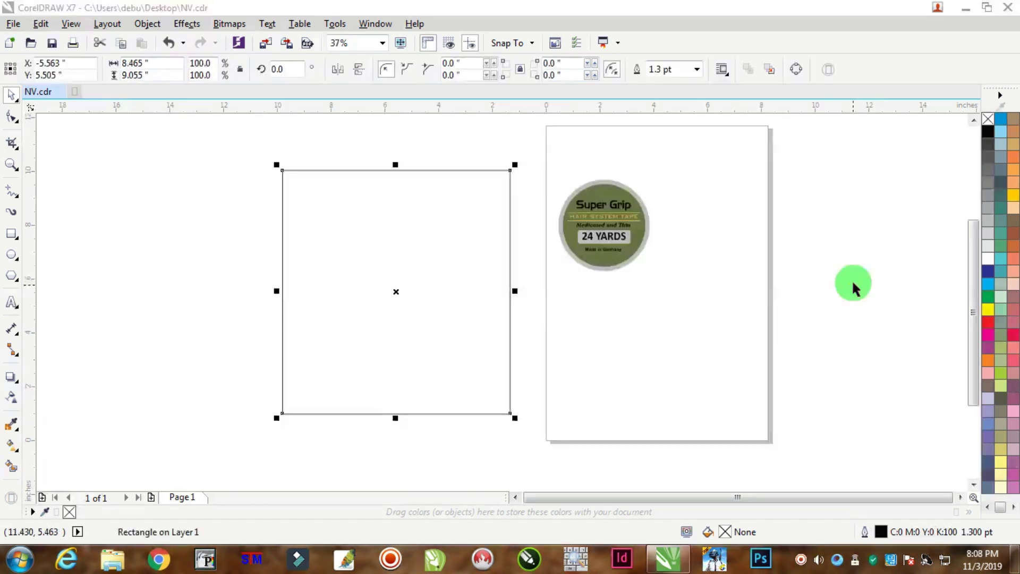
# - Move the large empty rectangle from beside the page onto it so that it surrounds the circular label
pyautogui.click(847, 301)
pyautogui.moveTo(384, 282); pyautogui.dragTo(651, 272)
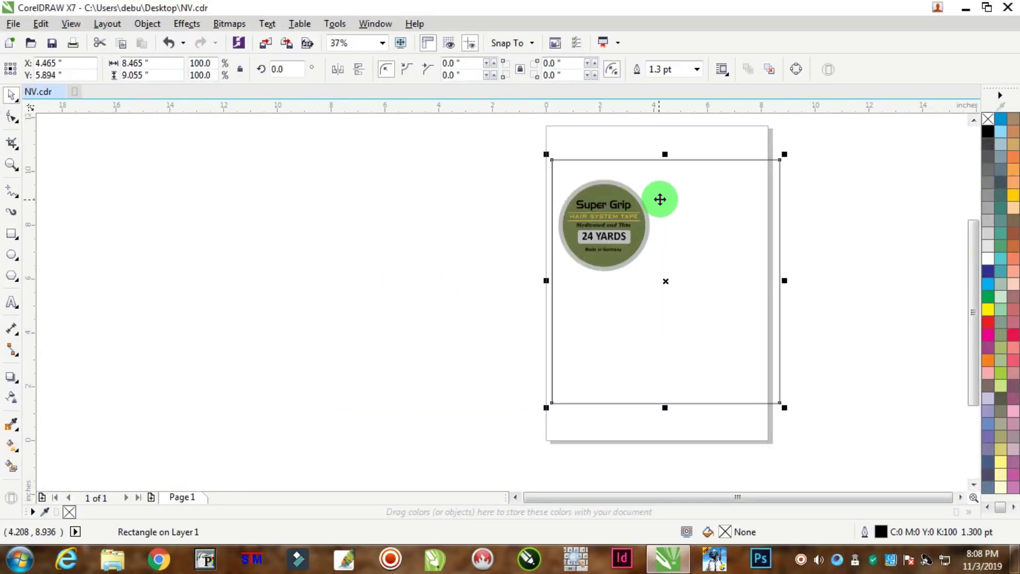
pyautogui.scroll(4, 661, 200)
pyautogui.scroll(-4, 712, 235)
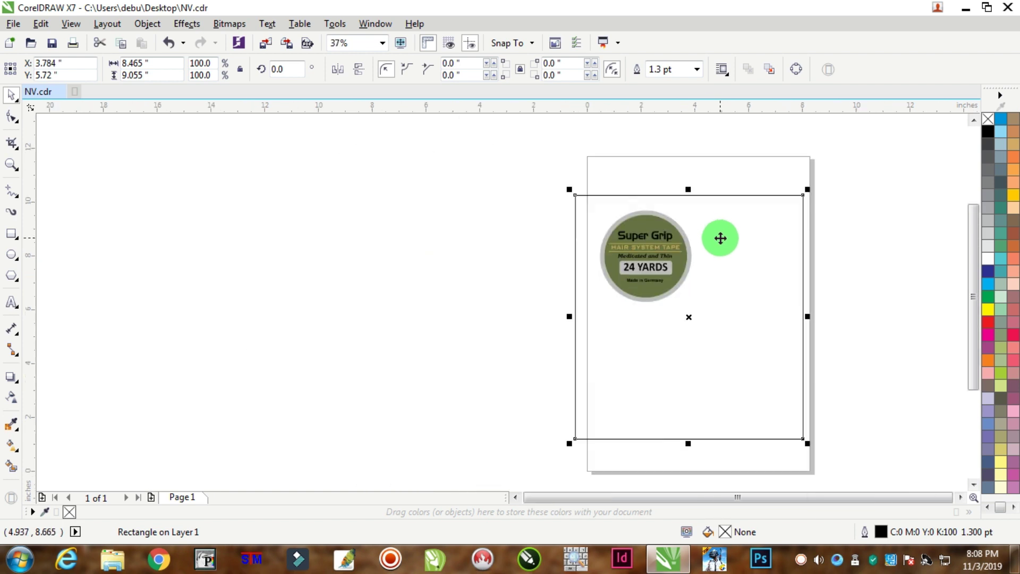
pyautogui.moveTo(756, 252); pyautogui.dragTo(782, 244)
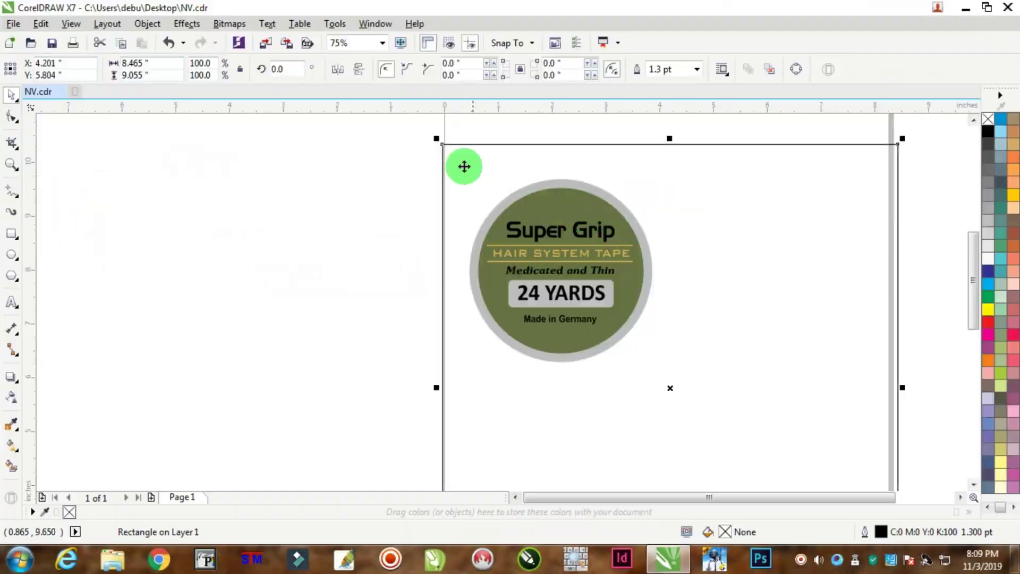
# - Duplicate the grouped circular label and place the copy beside the original inside the rectangle
pyautogui.moveTo(382, 119); pyautogui.dragTo(730, 429)
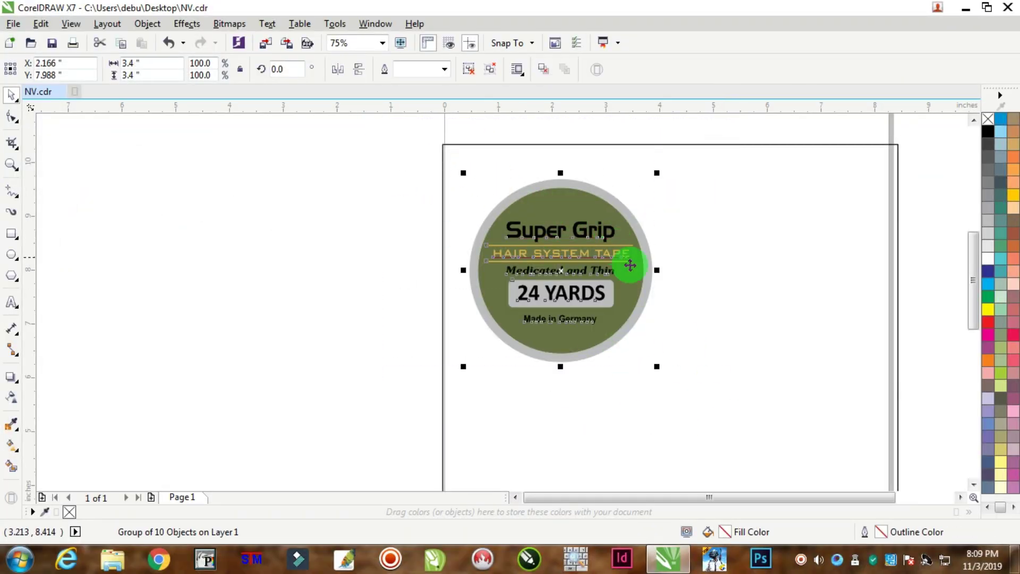
pyautogui.moveTo(576, 246); pyautogui.dragTo(768, 240)
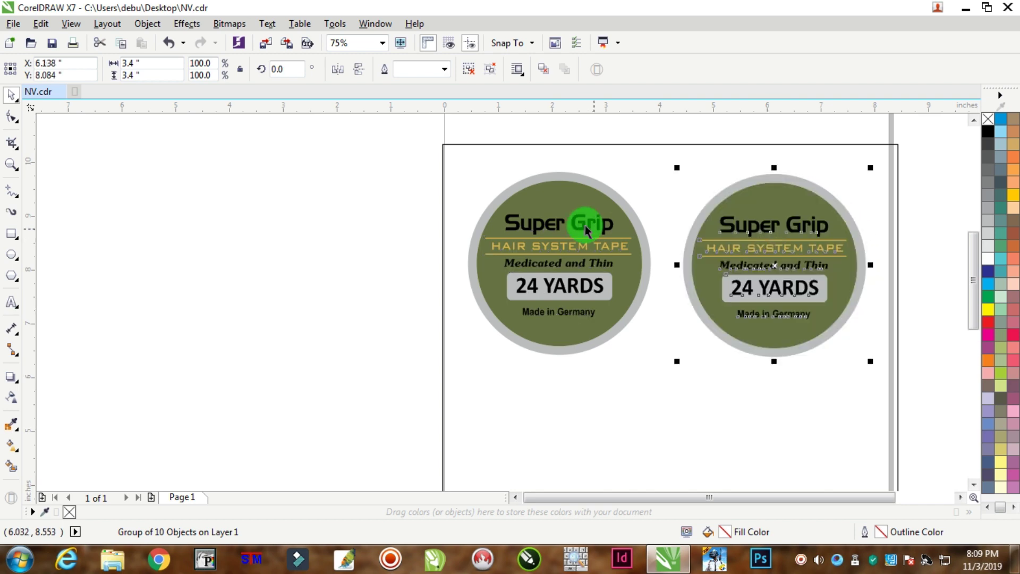
pyautogui.scroll(2, 585, 222)
pyautogui.scroll(-2, 758, 269)
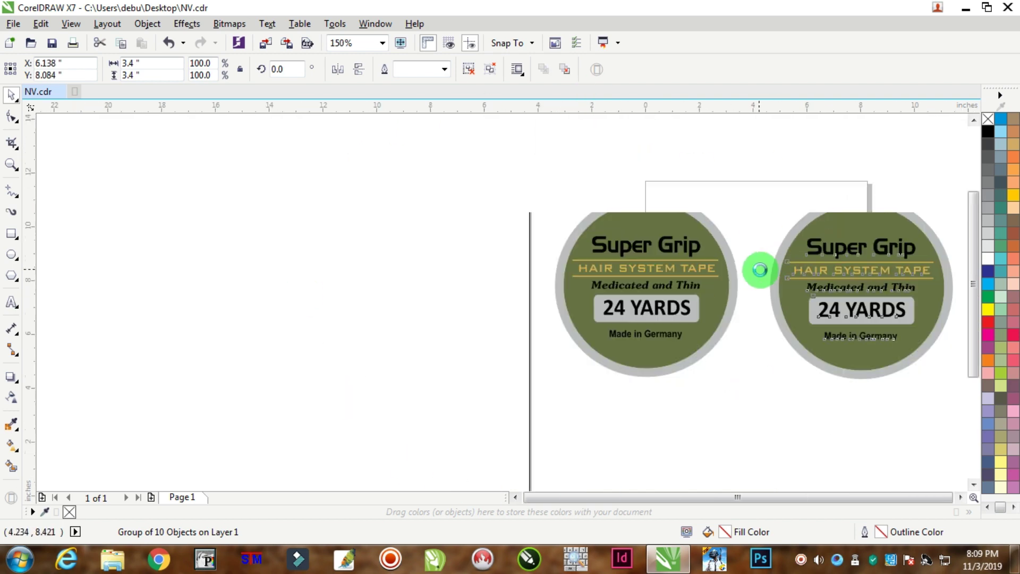
pyautogui.scroll(2, 774, 282)
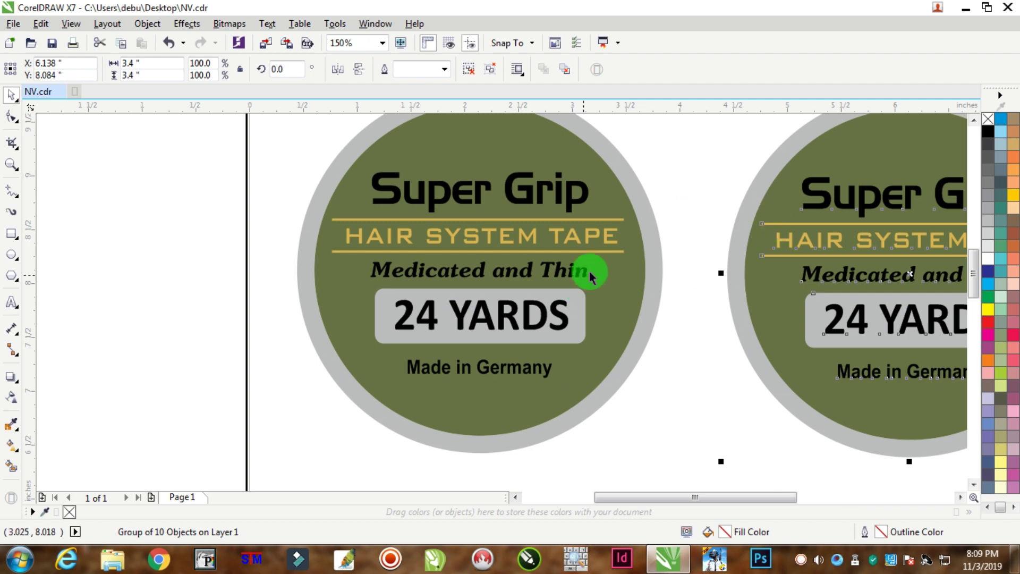
pyautogui.scroll(-4, 712, 264)
# - Align the two circular labels horizontally in one row
pyautogui.moveTo(530, 166); pyautogui.dragTo(899, 337)
pyautogui.scroll(2, 751, 250)
pyautogui.moveTo(359, 142); pyautogui.dragTo(662, 429)
pyautogui.moveTo(931, 155); pyautogui.dragTo(633, 405)
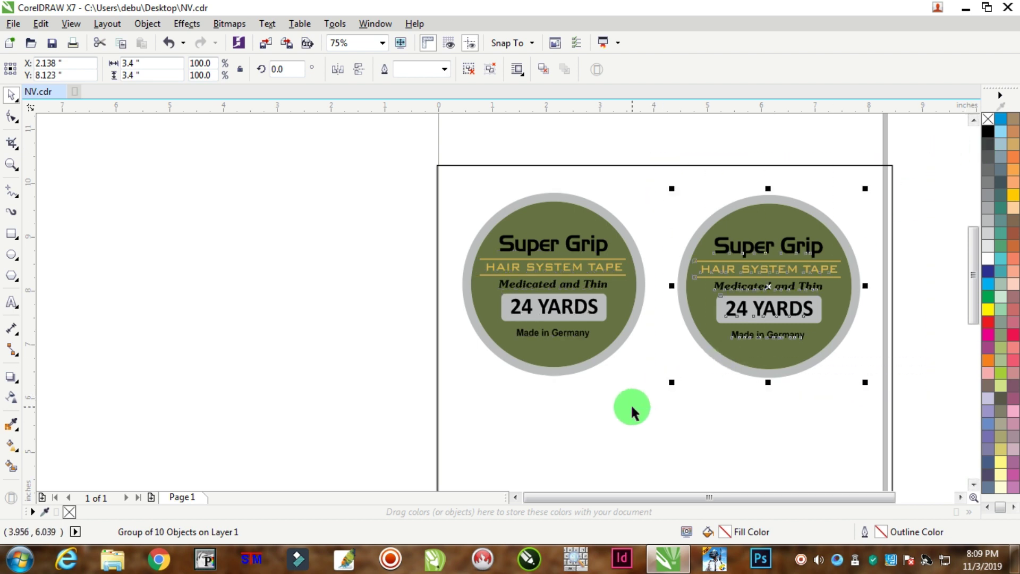
pyautogui.moveTo(417, 109); pyautogui.dragTo(890, 55)
# - Duplicate the row of two labels directly below to make a two-by-two layout inside the rectangle
pyautogui.moveTo(939, 114); pyautogui.dragTo(387, 433)
pyautogui.scroll(-1, 610, 396)
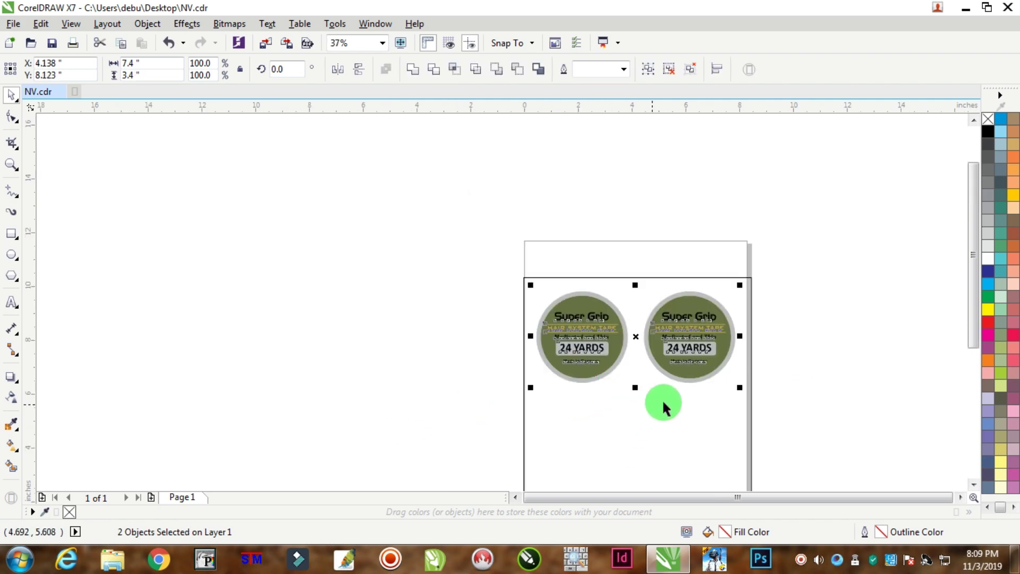
pyautogui.click(974, 484)
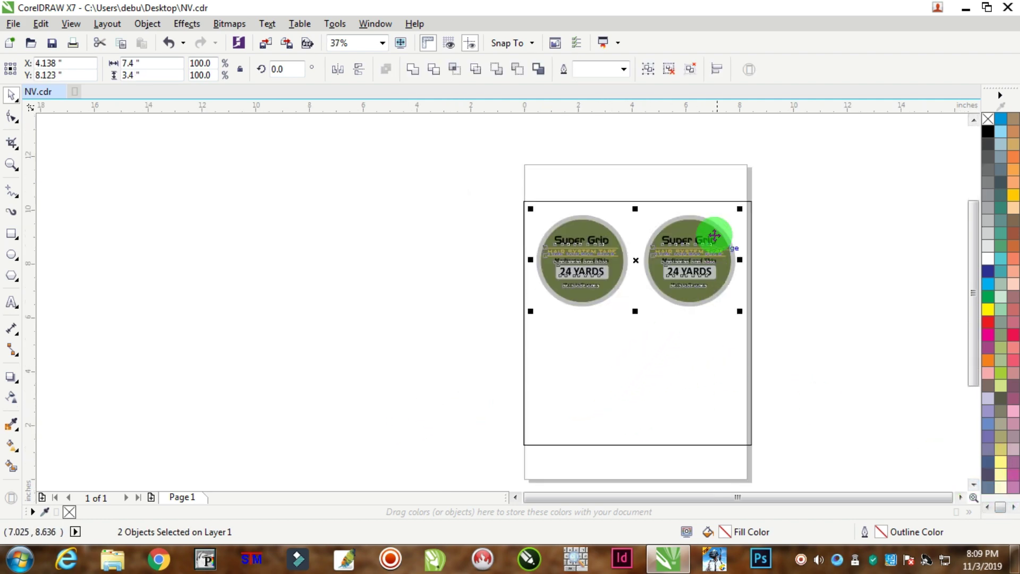
pyautogui.moveTo(686, 215); pyautogui.dragTo(683, 337)
pyautogui.scroll(1, 684, 337)
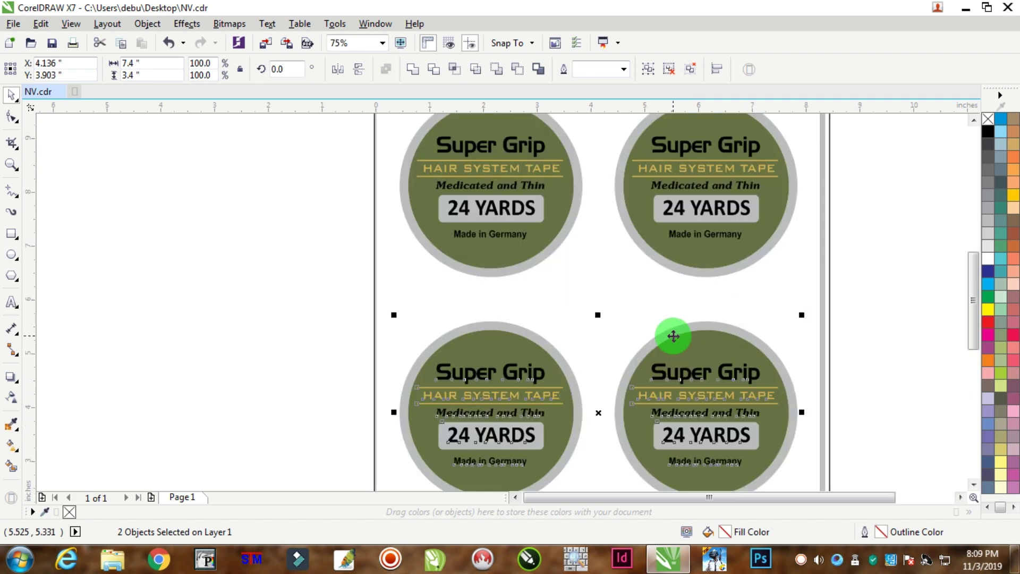
pyautogui.click(949, 227)
pyautogui.scroll(-1, 897, 267)
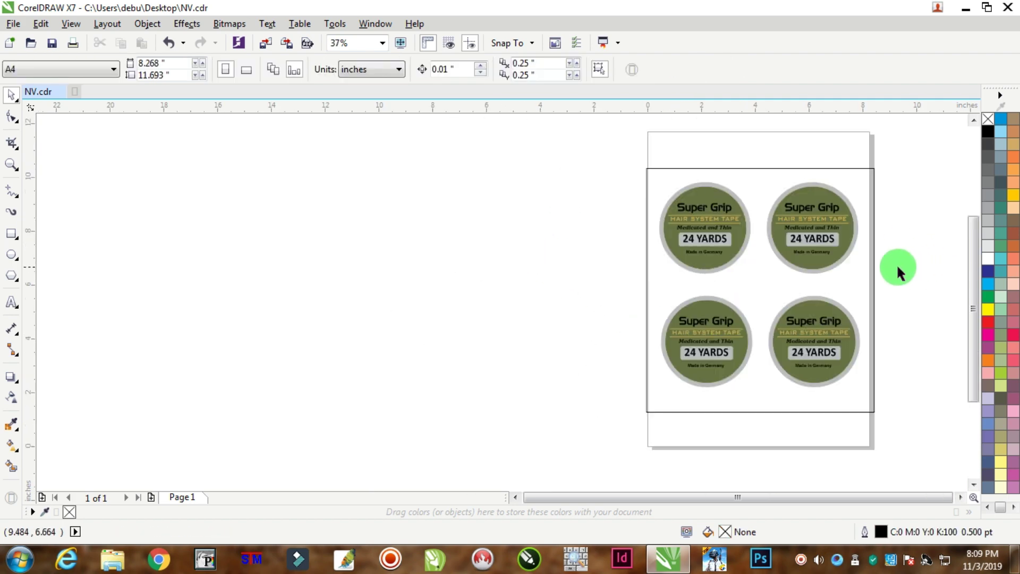
# - Ungroup all four circular labels into their individual objects
pyautogui.scroll(1, 897, 268)
pyautogui.scroll(-1, 903, 210)
pyautogui.moveTo(945, 125); pyautogui.dragTo(584, 370)
pyautogui.scroll(1, 829, 171)
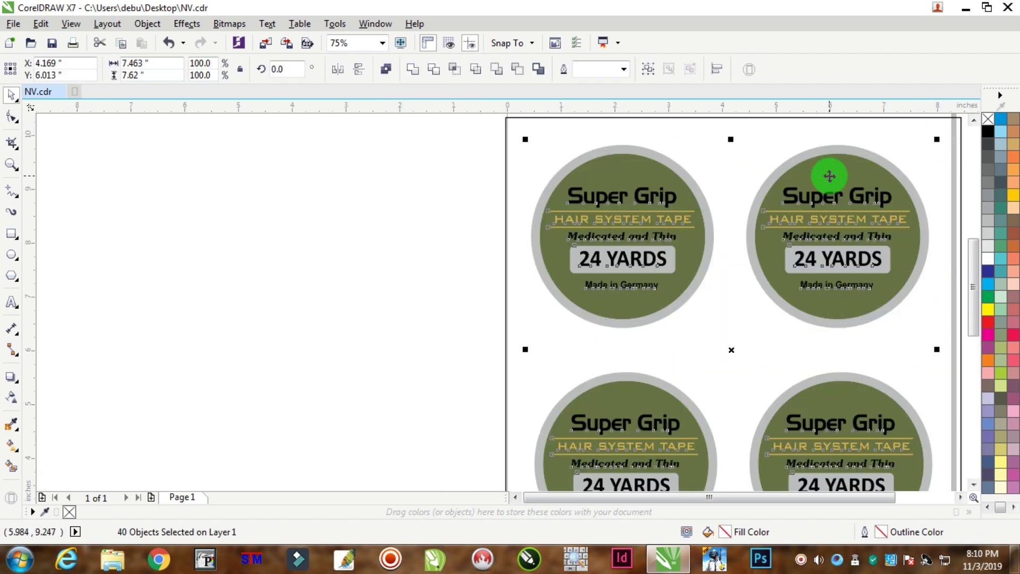
pyautogui.scroll(-1, 829, 176)
pyautogui.scroll(-1, 813, 178)
pyautogui.click(840, 226)
pyautogui.scroll(1, 842, 228)
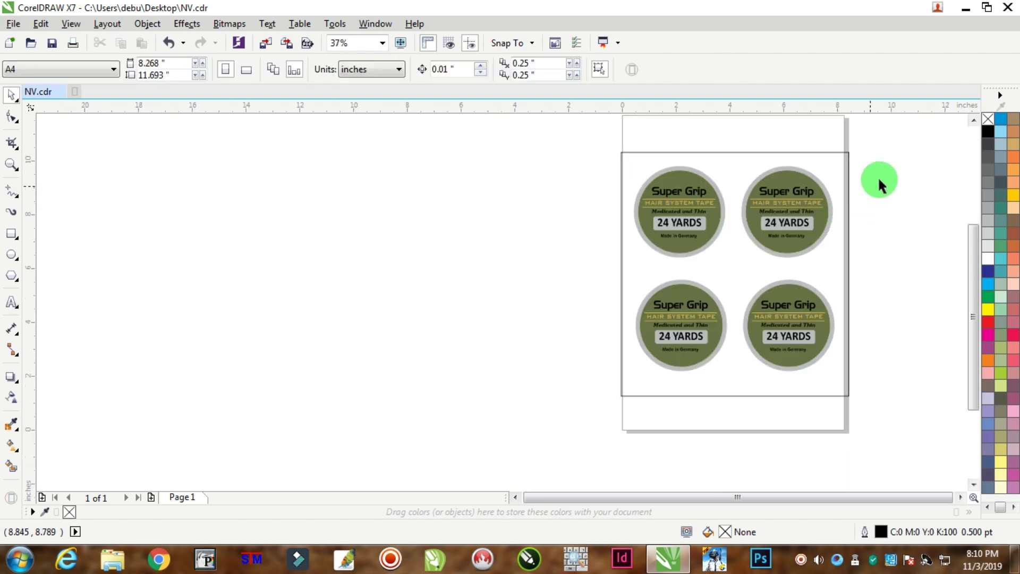
# - Copy the four labels with their surrounding rectangle, add a second page and paste the artwork onto it
pyautogui.moveTo(896, 124); pyautogui.dragTo(498, 442)
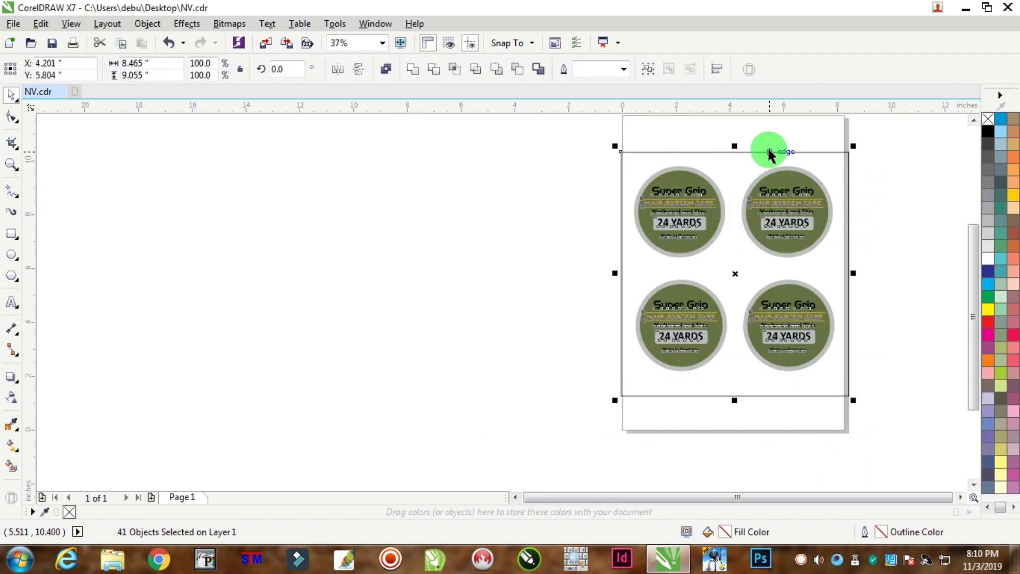
pyautogui.rightClick(755, 153)
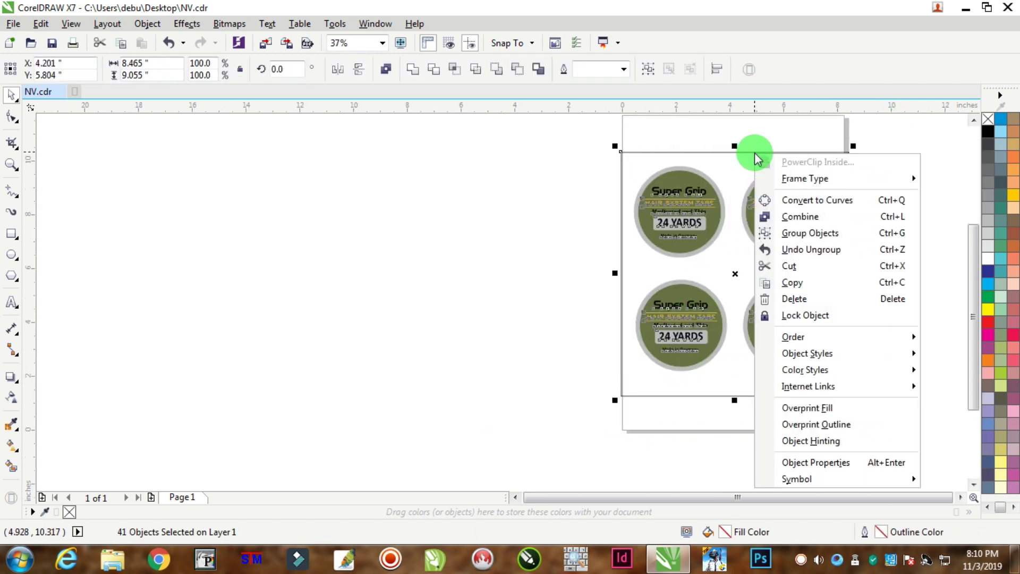
pyautogui.click(790, 290)
pyautogui.click(376, 352)
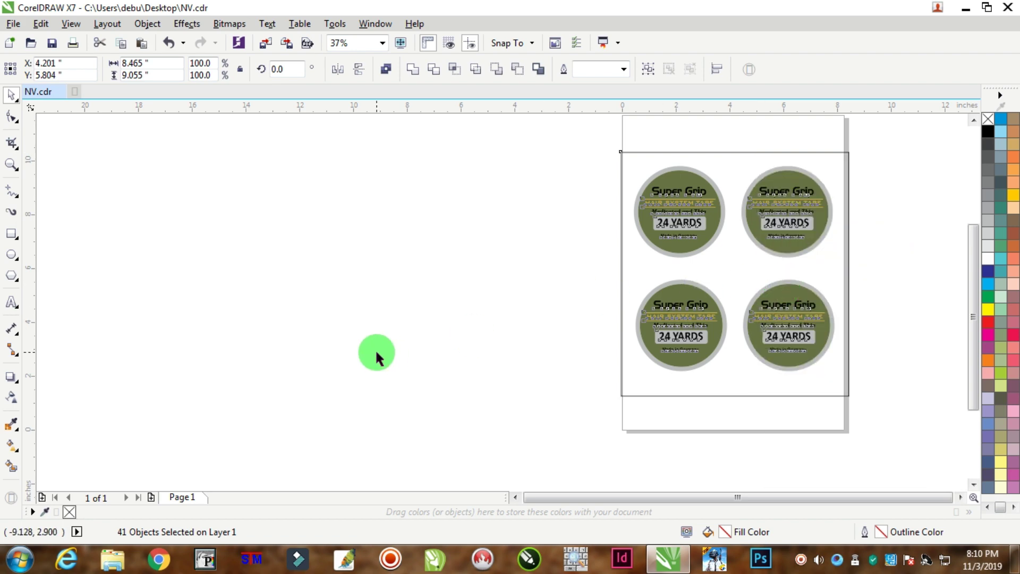
pyautogui.click(151, 496)
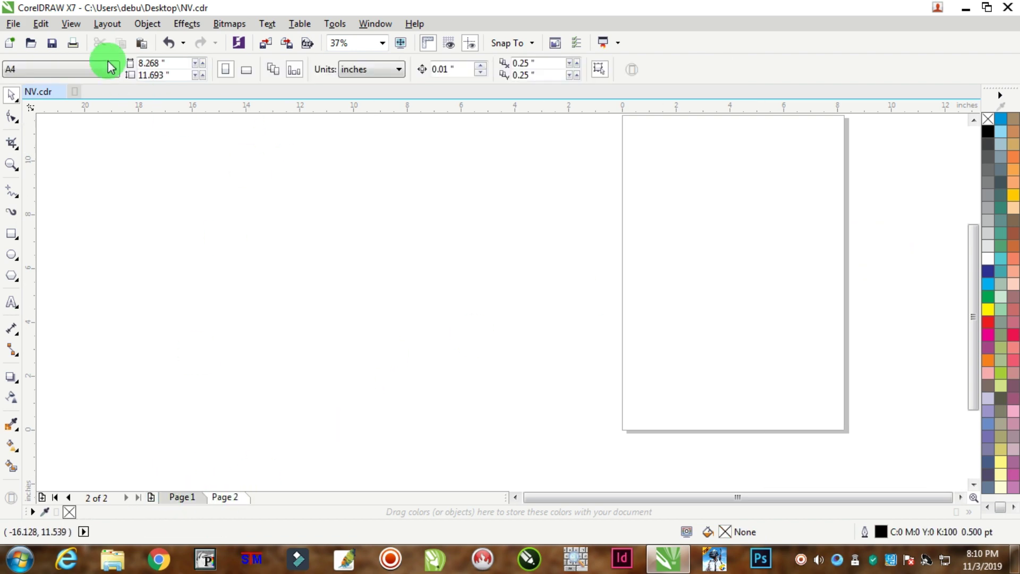
pyautogui.click(42, 24)
pyautogui.click(65, 144)
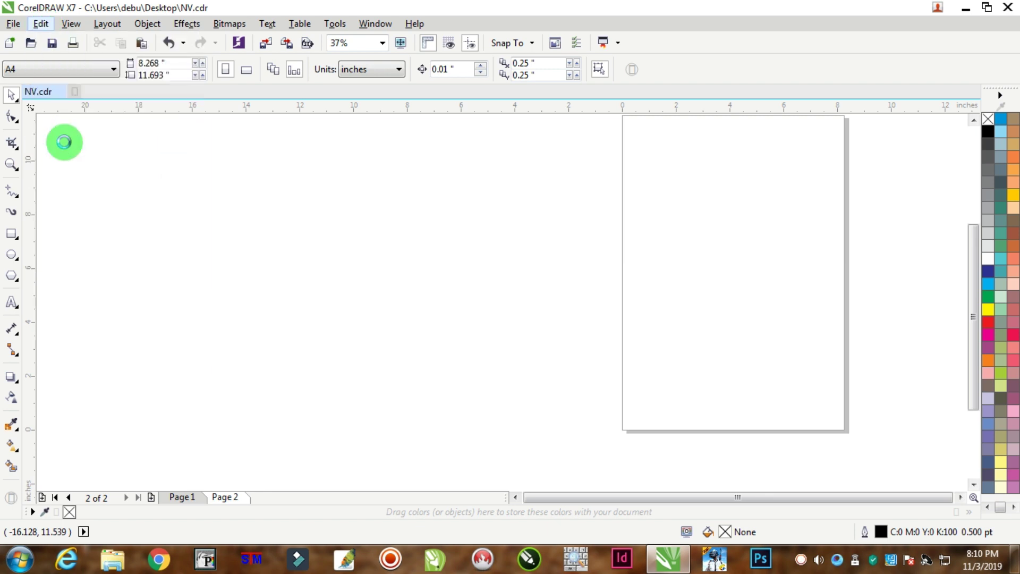
# - Add a third page and paste the copied label layout onto it
pyautogui.click(151, 498)
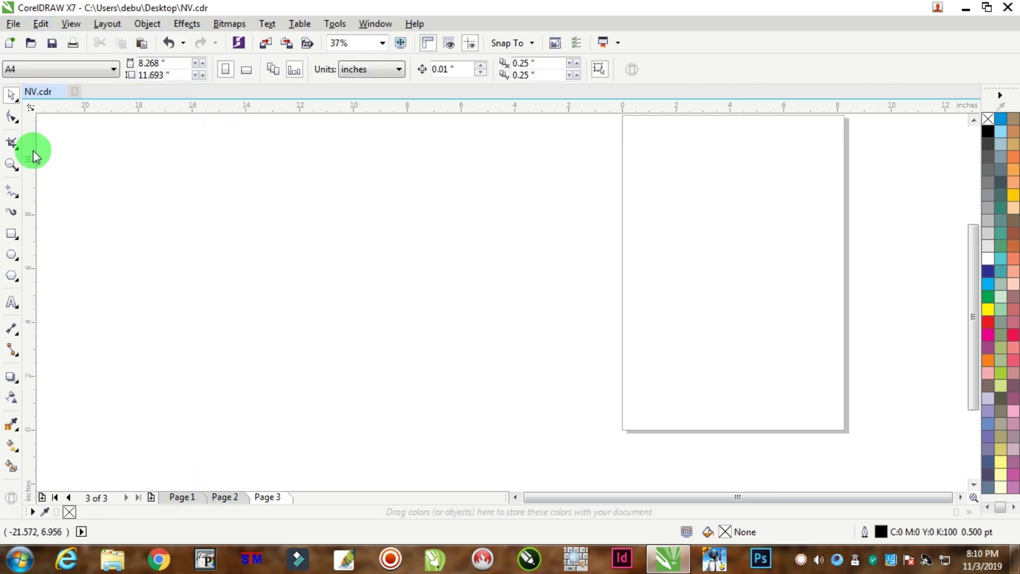
pyautogui.click(41, 24)
pyautogui.click(176, 428)
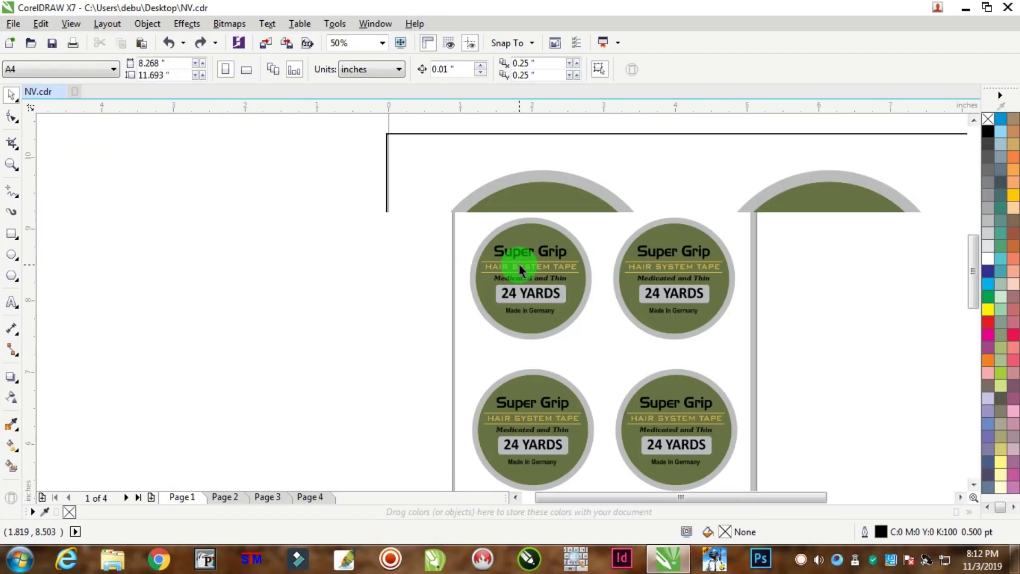
# - Examine which colours the first label on page 1 uses for its texts, lines and shapes
pyautogui.scroll(3, 519, 265)
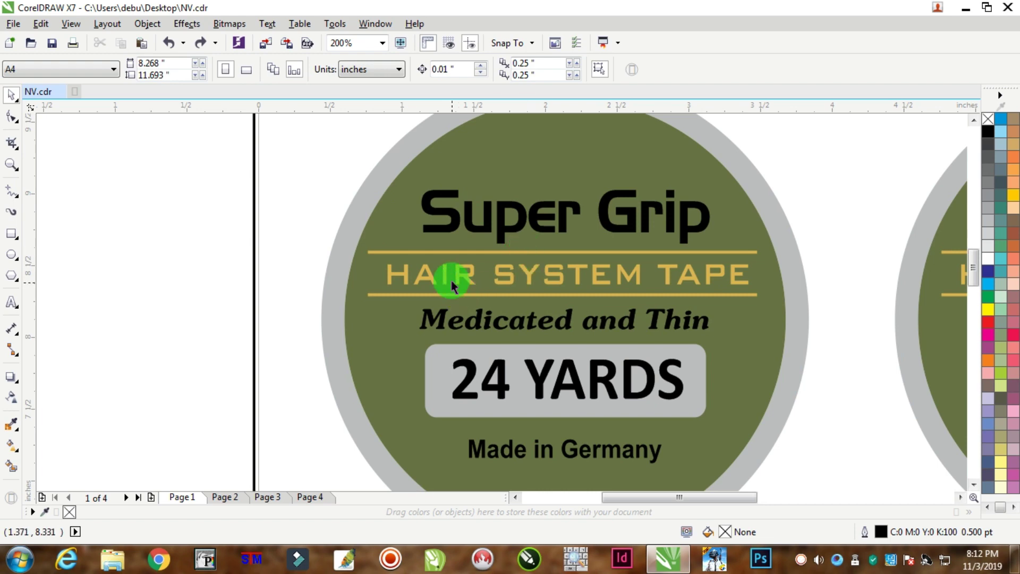
pyautogui.scroll(2, 613, 244)
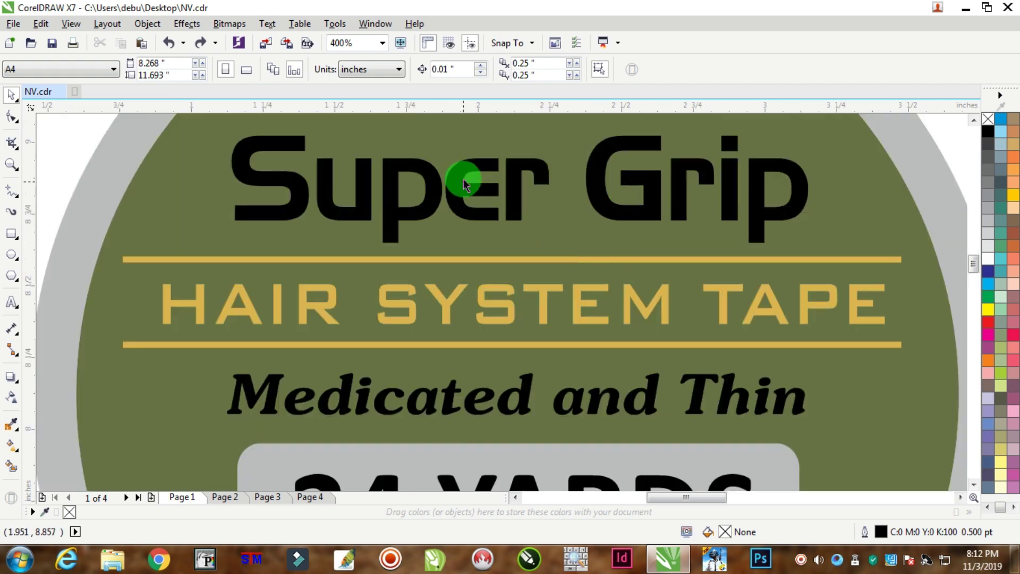
pyautogui.scroll(-2, 569, 273)
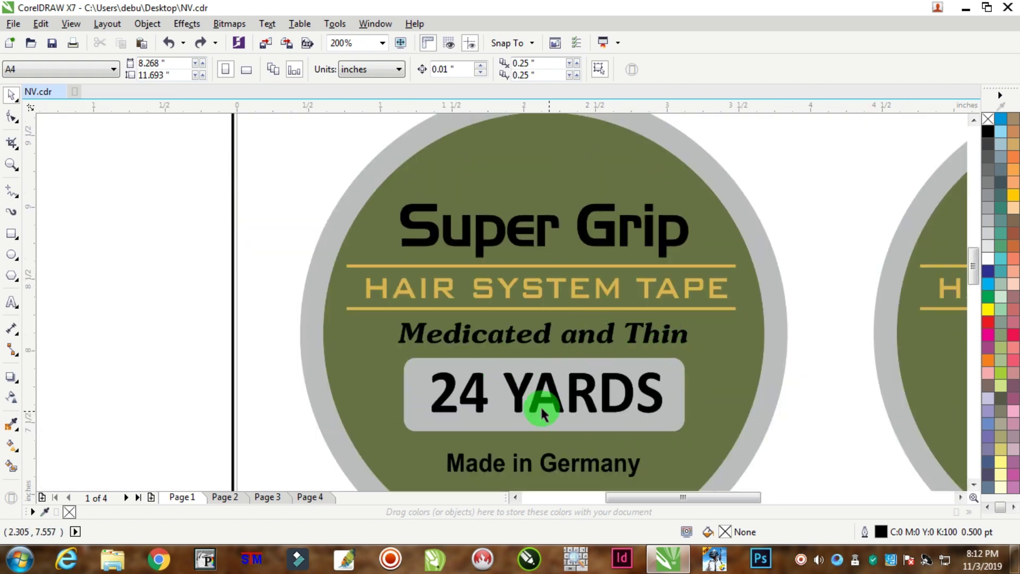
pyautogui.scroll(3, 539, 274)
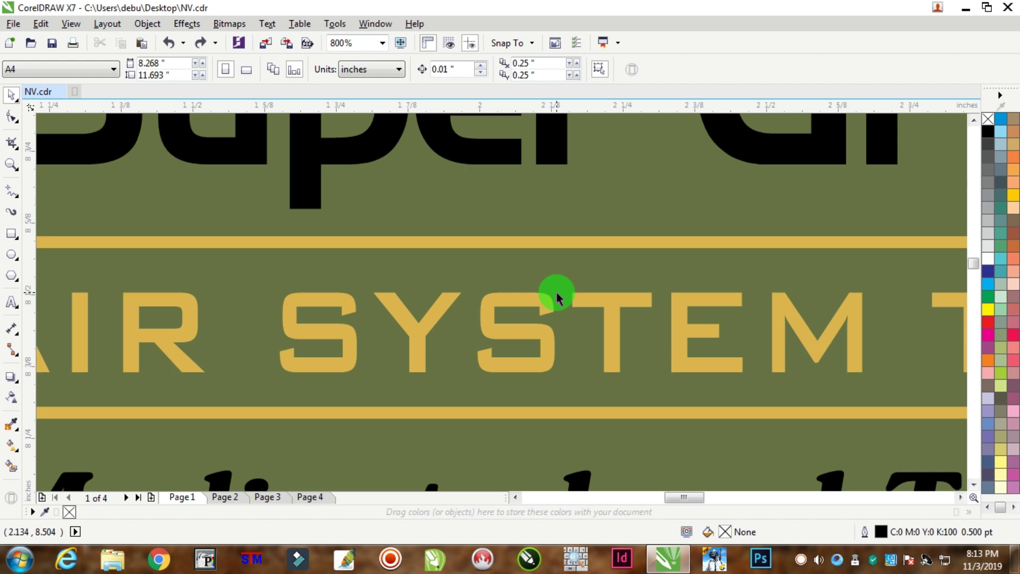
pyautogui.scroll(-3, 558, 292)
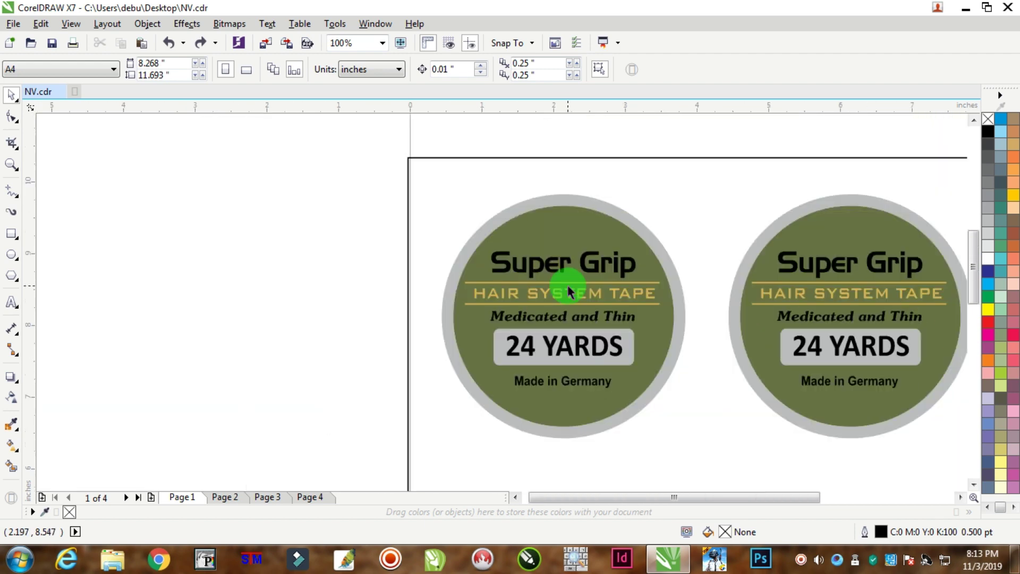
pyautogui.scroll(-1, 637, 305)
pyautogui.scroll(1, 636, 313)
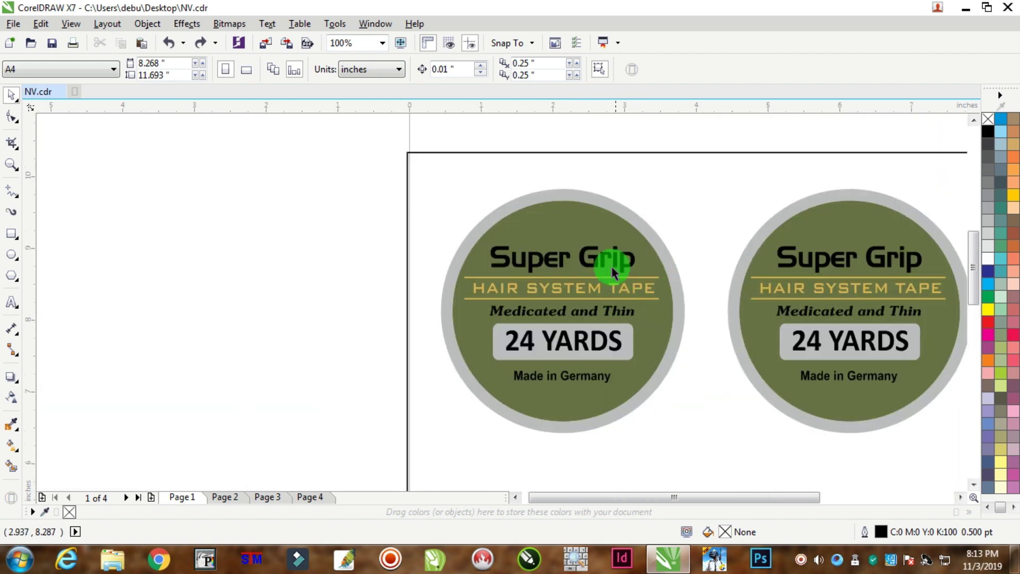
# - Delete the large rectangle surrounding the labels on page 1
pyautogui.click(582, 193)
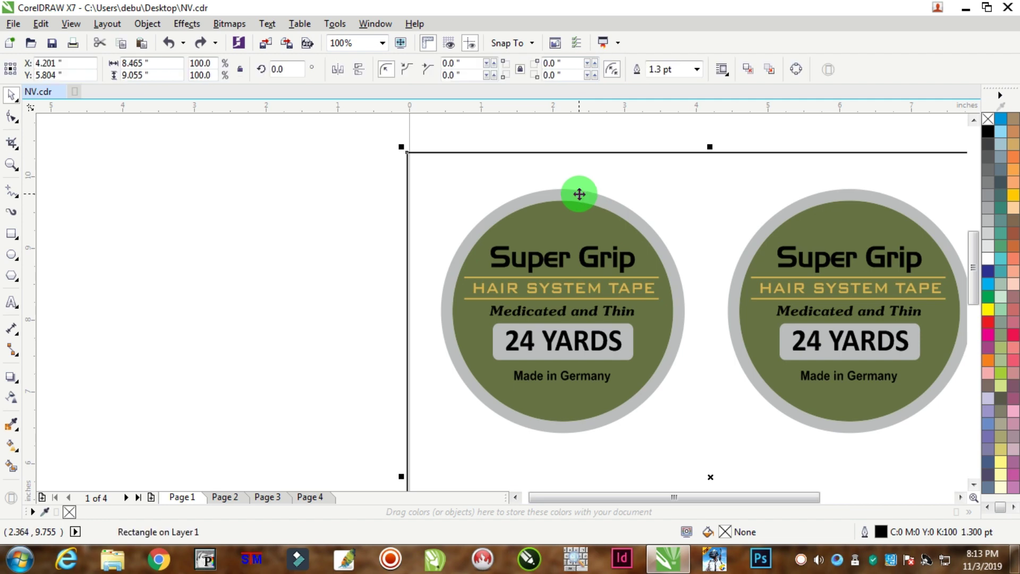
pyautogui.press('Delete')
pyautogui.click(301, 193)
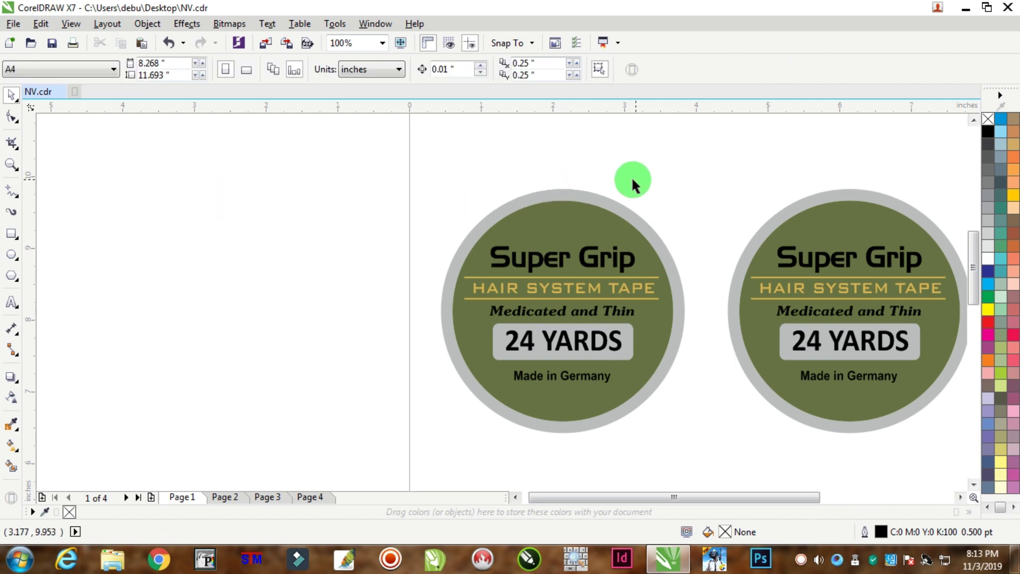
# - Delete the grey ring, green circle and grey box from the upper-left label on page 1, keeping its texts and gold lines
pyautogui.moveTo(592, 202); pyautogui.dragTo(596, 330)
pyautogui.scroll(3, 619, 348)
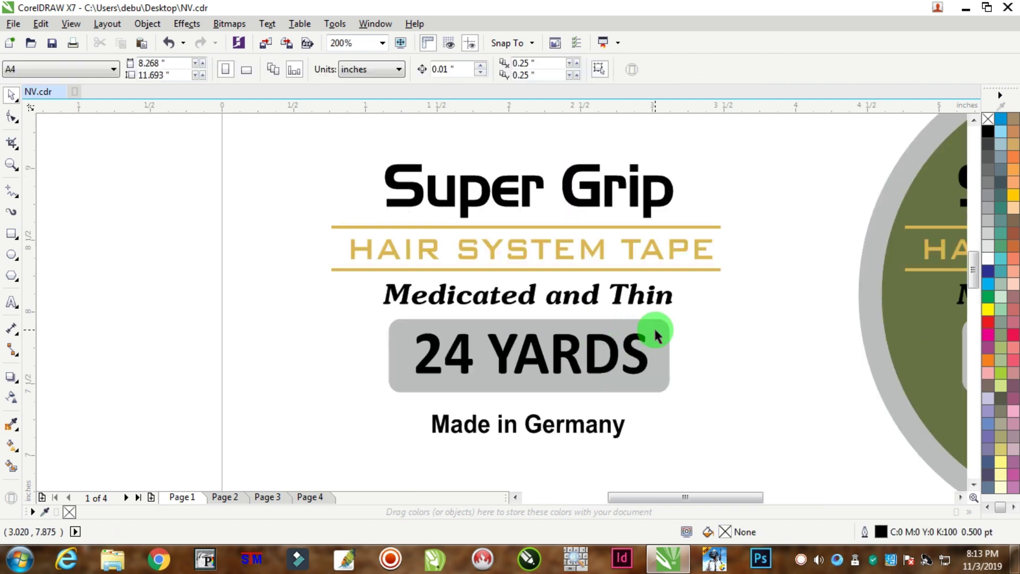
pyautogui.click(615, 385)
pyautogui.press('Delete')
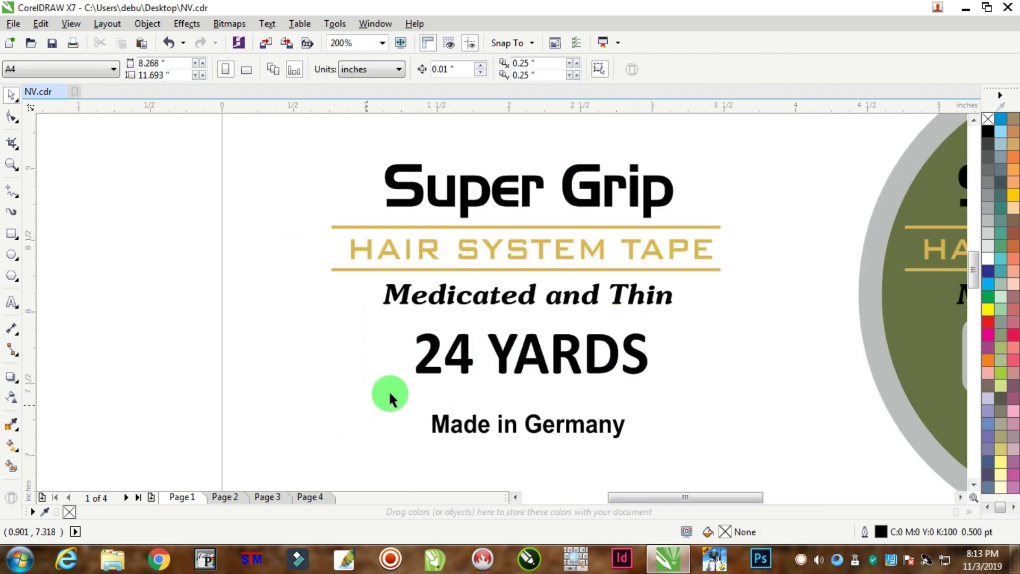
# - Delete the grey ring, green circle and grey box behind 24 YARDS from the upper-right label on page 1
pyautogui.scroll(-2, 498, 347)
pyautogui.moveTo(800, 208); pyautogui.dragTo(770, 159)
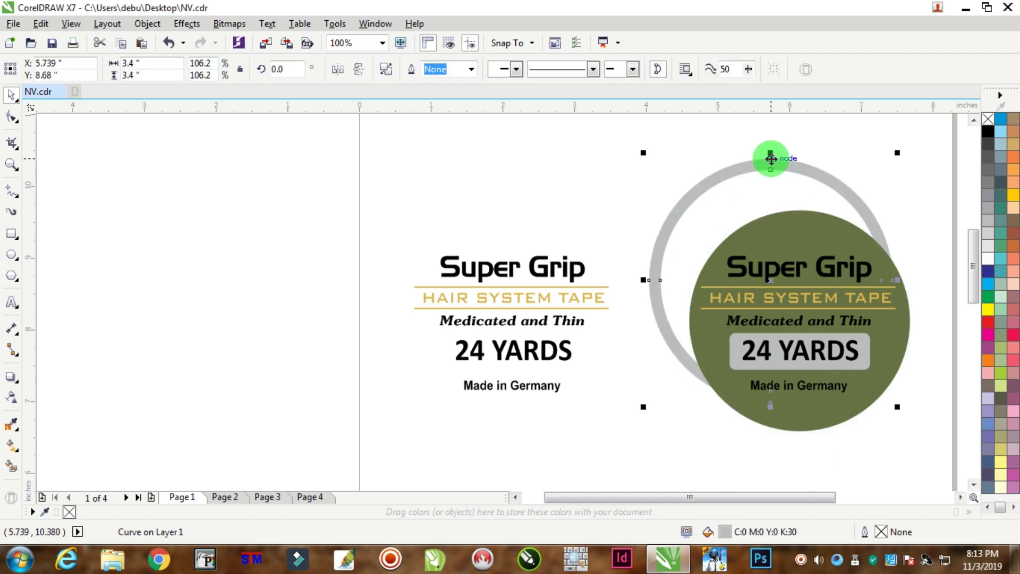
pyautogui.press('Delete')
pyautogui.moveTo(843, 228); pyautogui.dragTo(799, 161)
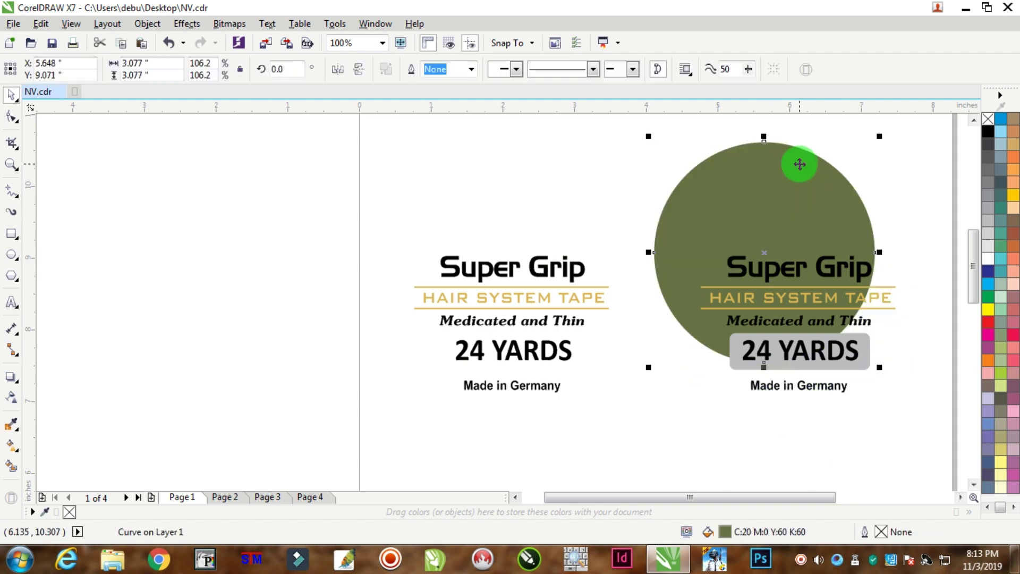
pyautogui.press('Delete')
pyautogui.scroll(-1, 829, 277)
pyautogui.scroll(1, 850, 324)
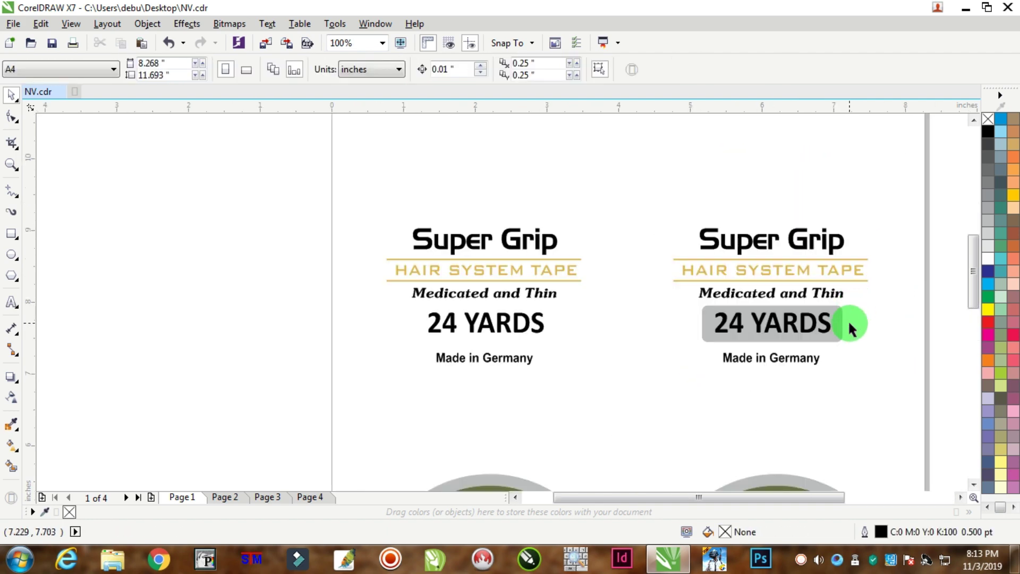
pyautogui.scroll(2, 835, 314)
pyautogui.moveTo(843, 314); pyautogui.dragTo(916, 273)
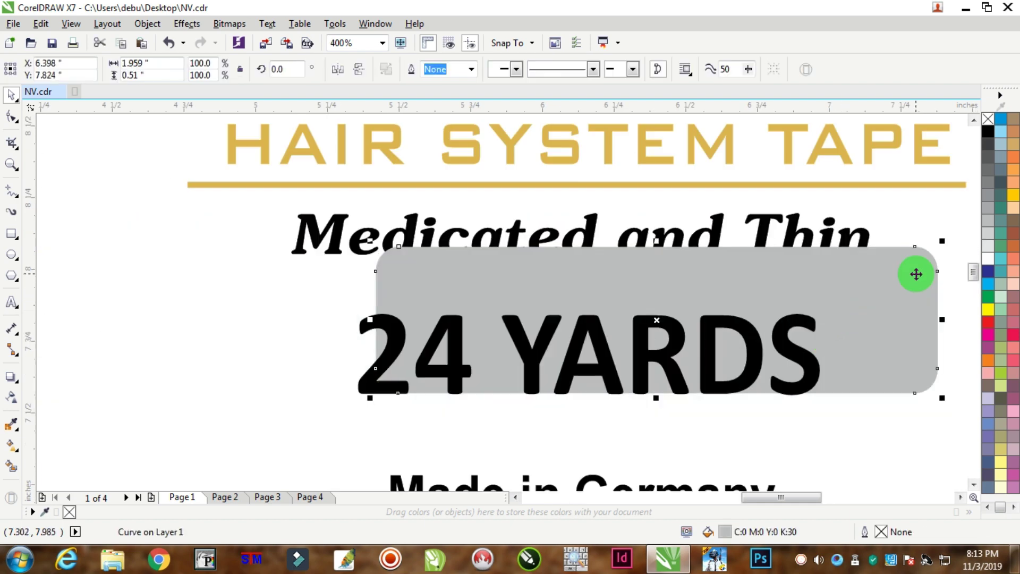
pyautogui.press('Delete')
pyautogui.scroll(-2, 617, 243)
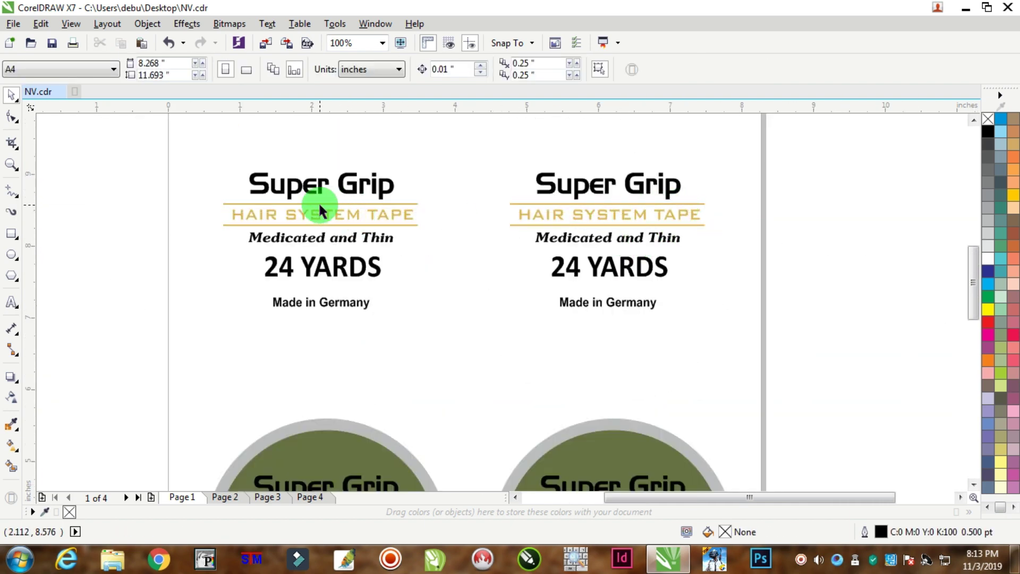
# - Remove the grey ring, green circle and grey 24 YARDS box from the lower-left label on page 1
pyautogui.scroll(1, 319, 211)
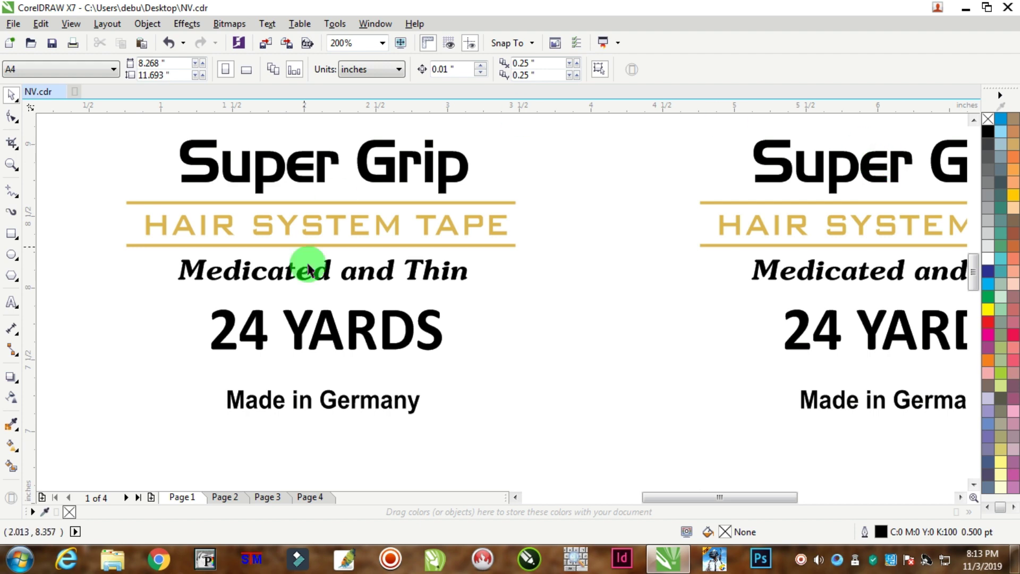
pyautogui.scroll(-2, 645, 207)
pyautogui.scroll(1, 664, 216)
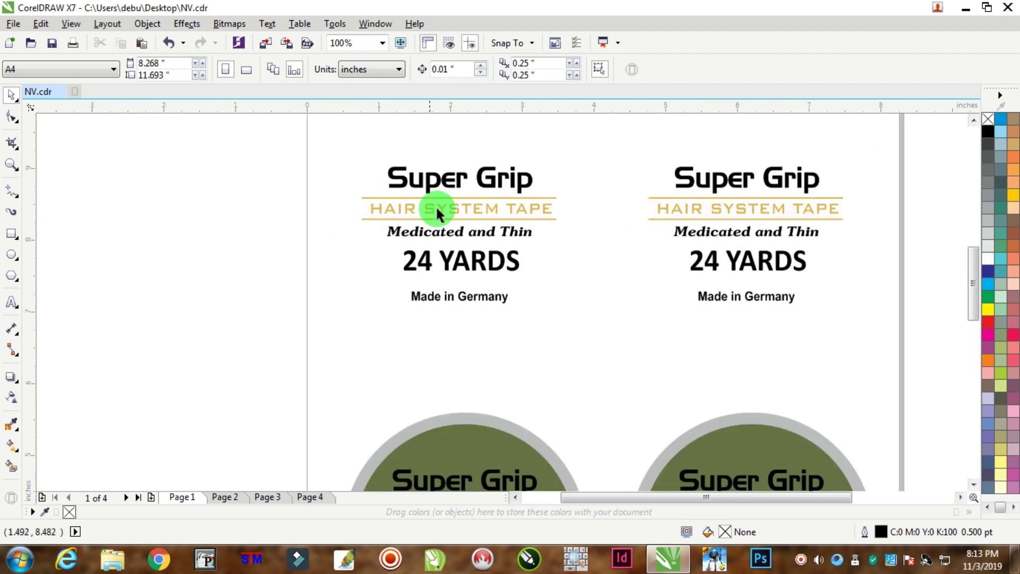
pyautogui.scroll(-2, 636, 358)
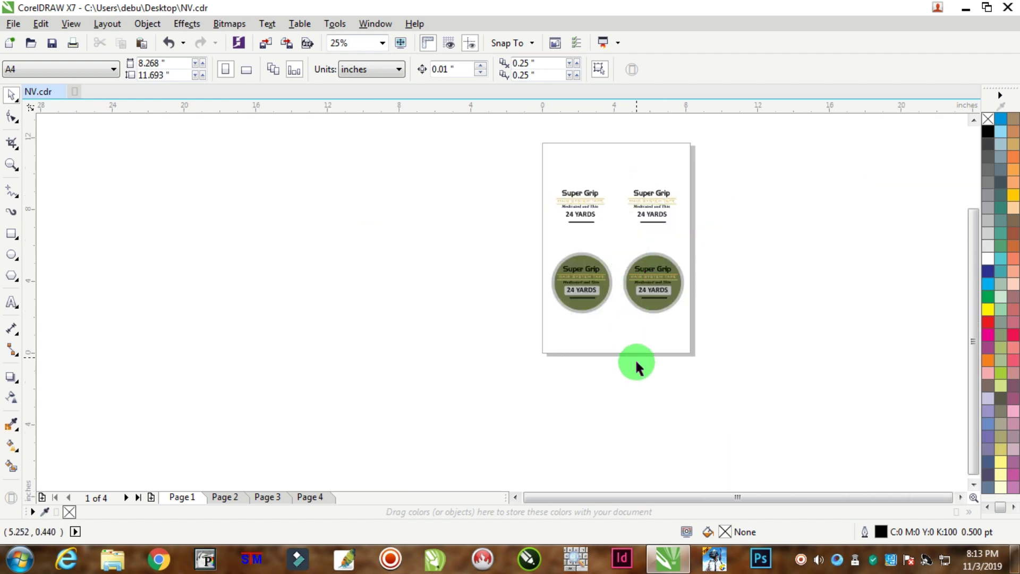
pyautogui.scroll(2, 604, 241)
pyautogui.moveTo(542, 285); pyautogui.dragTo(510, 260)
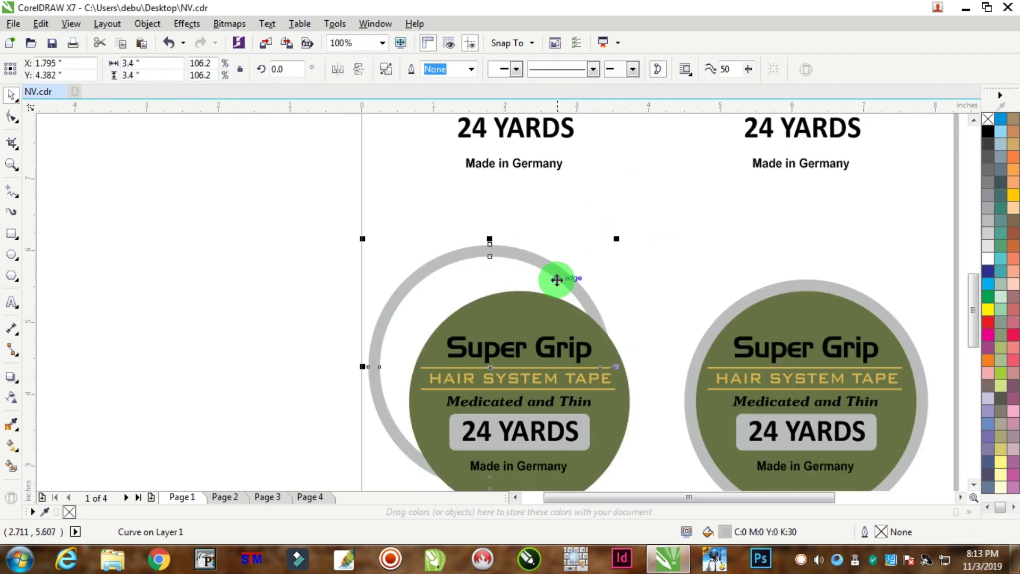
pyautogui.press('Delete')
pyautogui.click(542, 307)
pyautogui.press('Delete')
pyautogui.scroll(-1, 566, 206)
pyautogui.scroll(2, 588, 287)
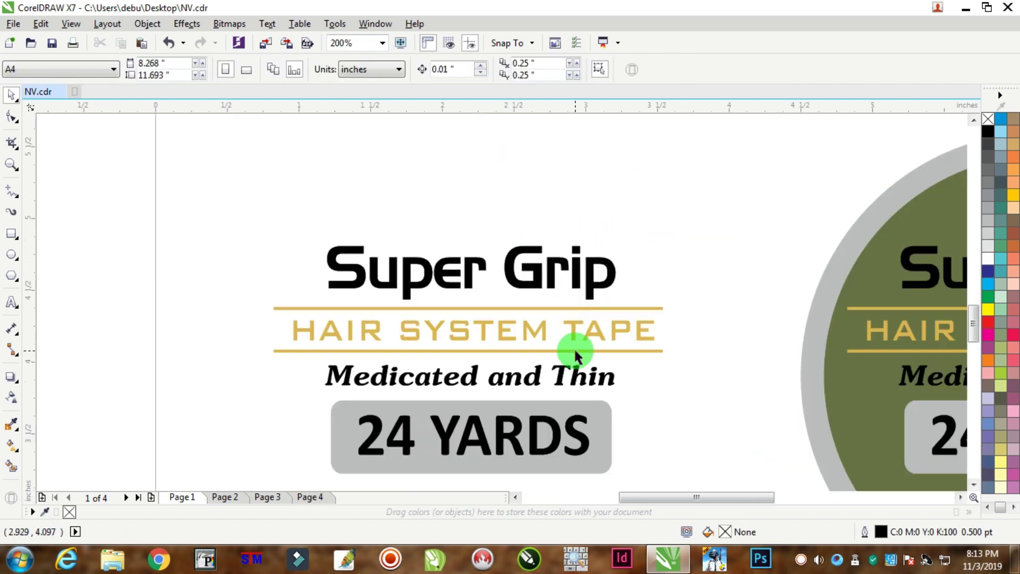
pyautogui.moveTo(606, 412); pyautogui.dragTo(629, 358)
pyautogui.press('Delete')
# - Strip the lower-right label on page 1 of its grey ring, green circle and grey box, keeping the texts and lines
pyautogui.scroll(-2, 809, 340)
pyautogui.scroll(1, 810, 327)
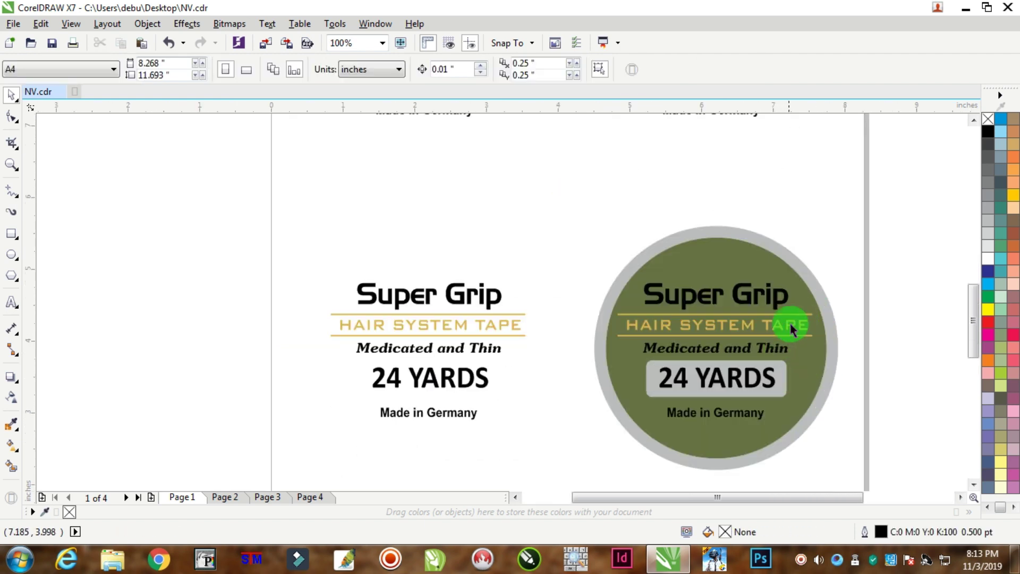
pyautogui.click(773, 258)
pyautogui.press('Delete')
pyautogui.click(729, 251)
pyautogui.press('Delete')
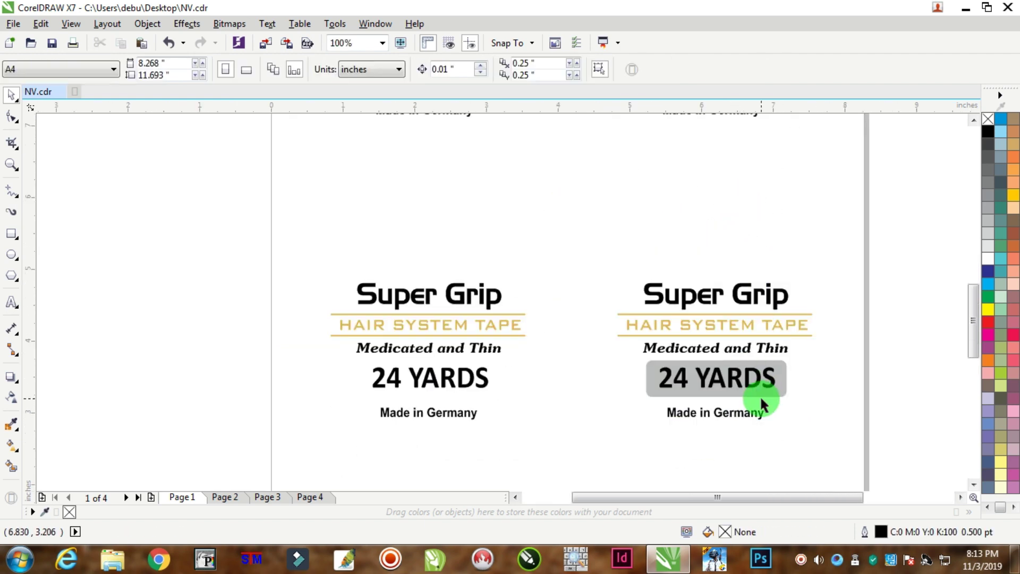
pyautogui.moveTo(785, 378); pyautogui.dragTo(724, 326)
pyautogui.press('Delete')
pyautogui.scroll(-2, 696, 320)
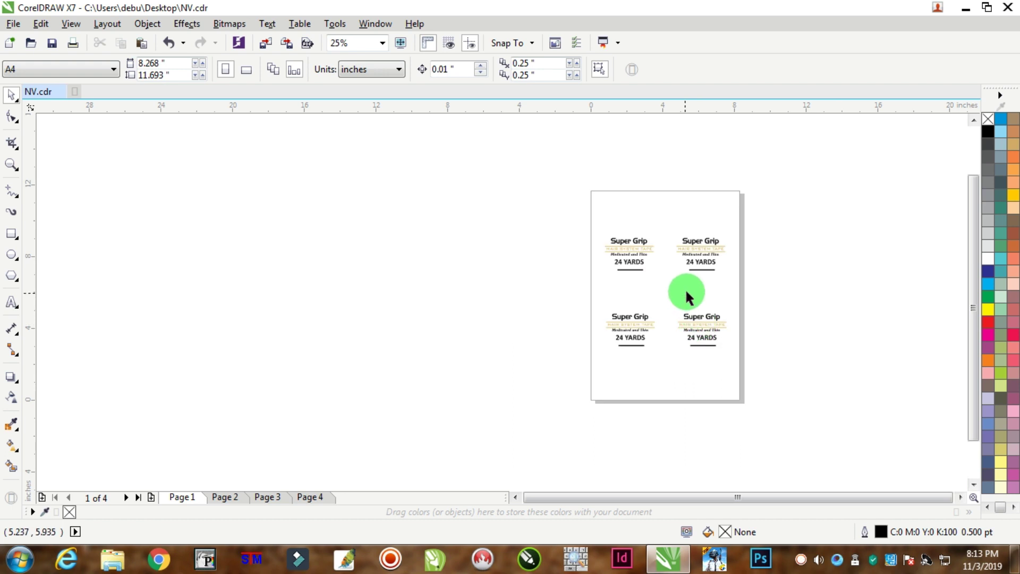
pyautogui.scroll(1, 684, 288)
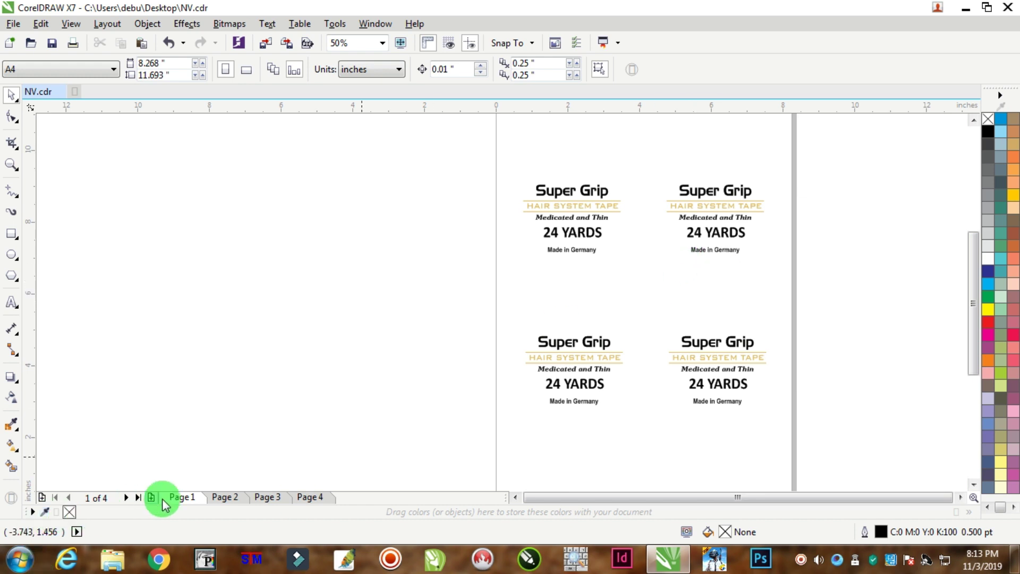
# - Switch to page 2 and delete the large rectangle surrounding its four labels
pyautogui.click(225, 496)
pyautogui.scroll(2, 594, 203)
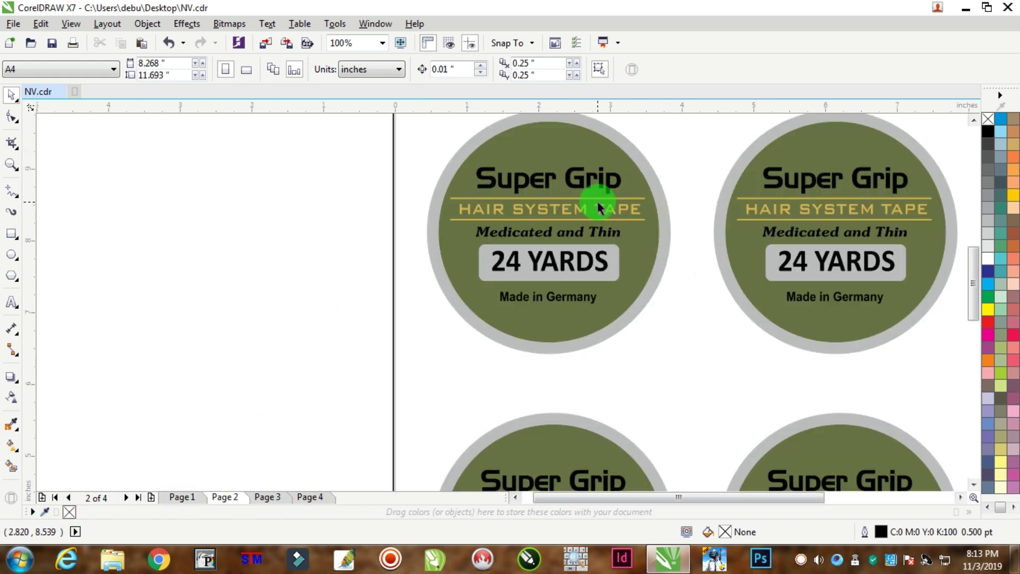
pyautogui.scroll(-2, 598, 208)
pyautogui.click(640, 138)
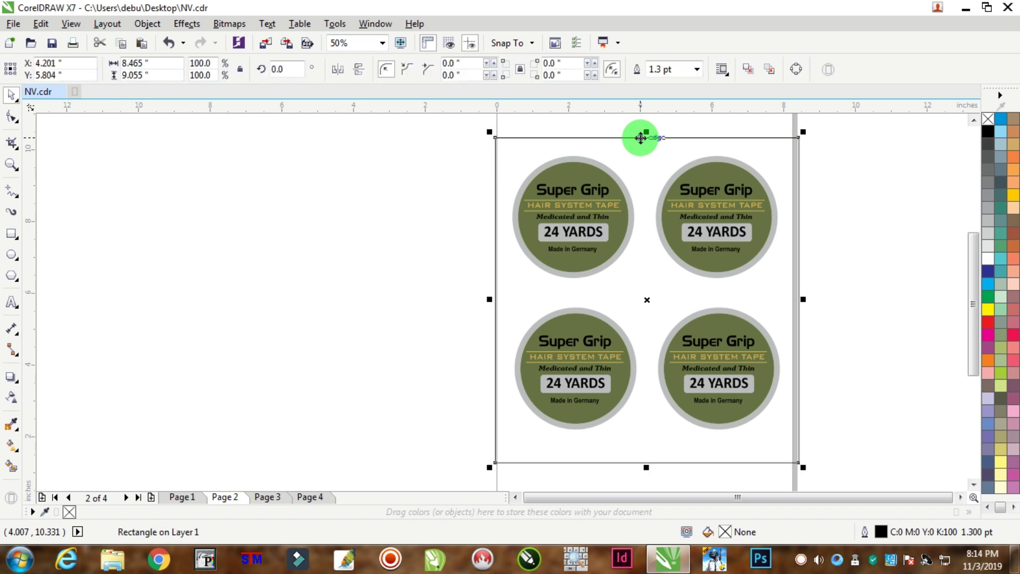
pyautogui.scroll(2, 606, 161)
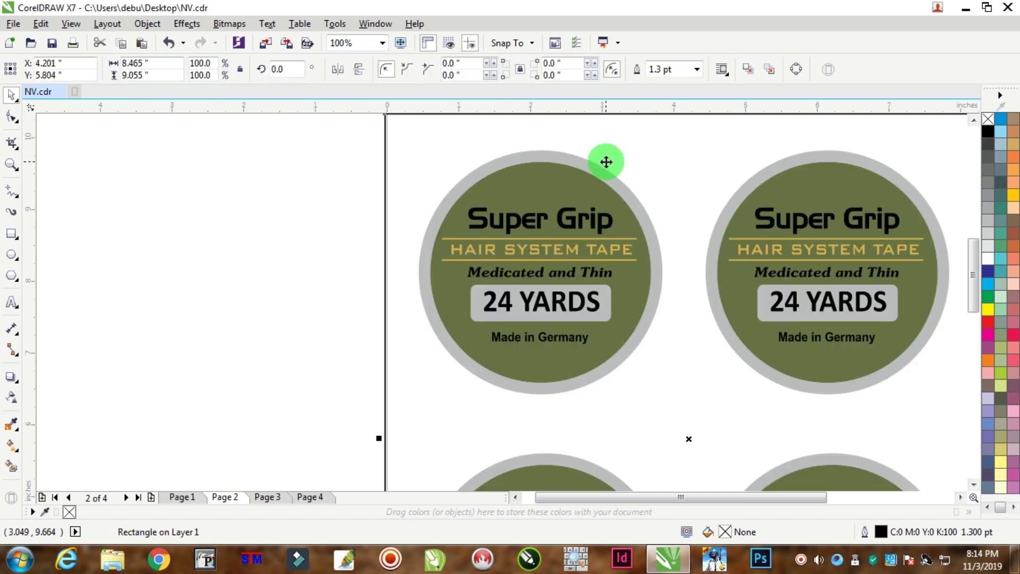
pyautogui.click(609, 158)
pyautogui.scroll(-4, 610, 160)
# - Delete all texts and gold lines from the upper-left label on page 2 and fill its green circle with white
pyautogui.scroll(2, 616, 171)
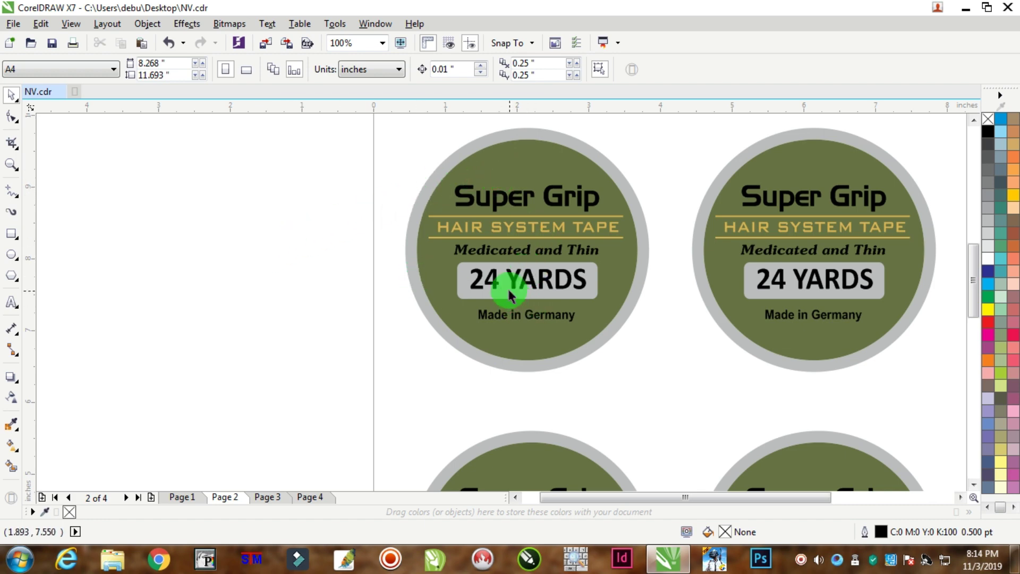
pyautogui.click(495, 280)
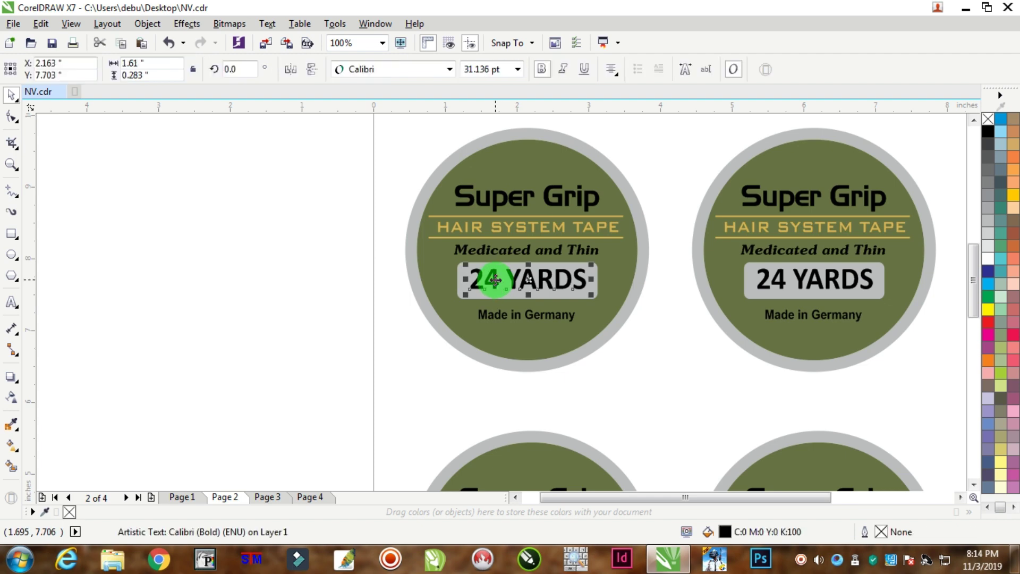
pyautogui.press('Delete')
pyautogui.click(500, 314)
pyautogui.press('Delete')
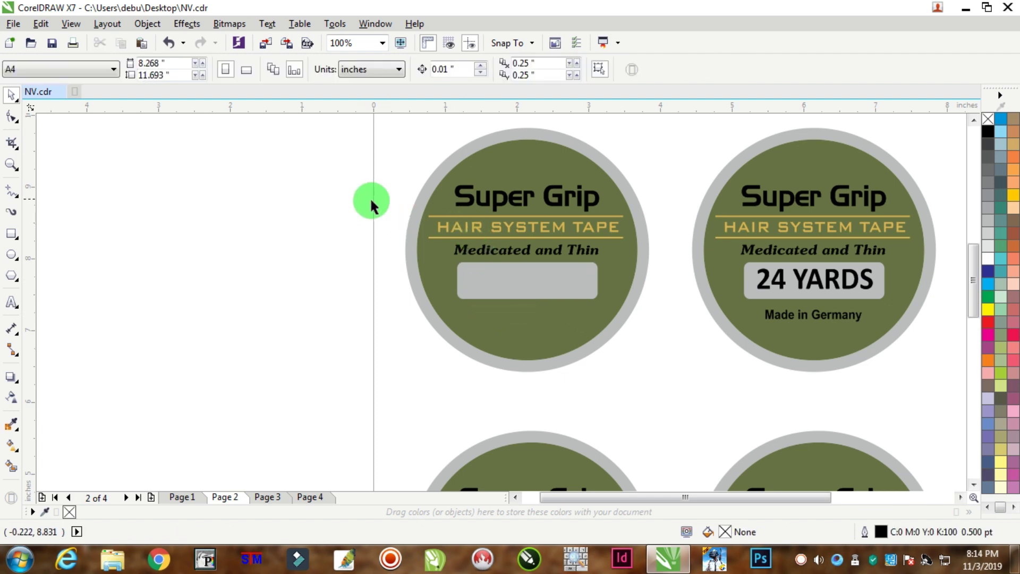
pyautogui.moveTo(358, 200); pyautogui.dragTo(652, 246)
pyautogui.press('Delete')
pyautogui.moveTo(342, 155); pyautogui.dragTo(656, 254)
pyautogui.press('Delete')
pyautogui.click(611, 206)
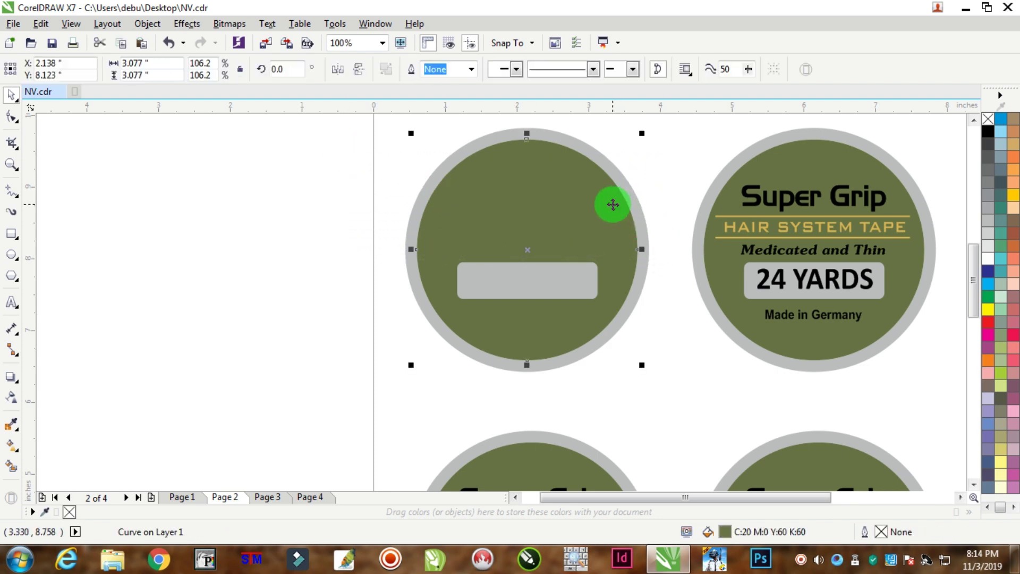
pyautogui.moveTo(1006, 273); pyautogui.dragTo(532, 221)
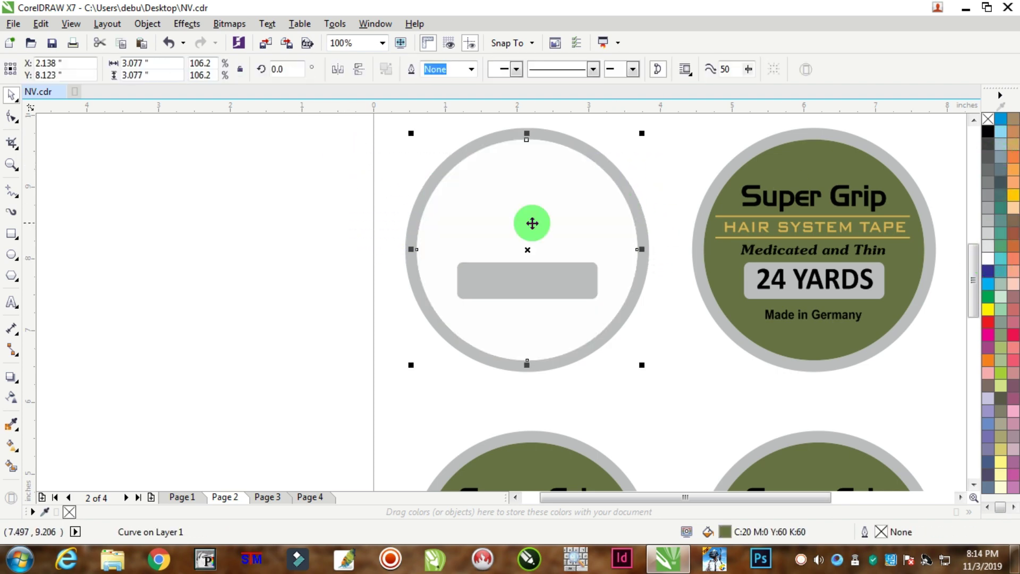
# - Remove all texts and gold lines from the upper-right label on page 2 and fill its green circle with white
pyautogui.scroll(-1, 672, 235)
pyautogui.scroll(1, 684, 223)
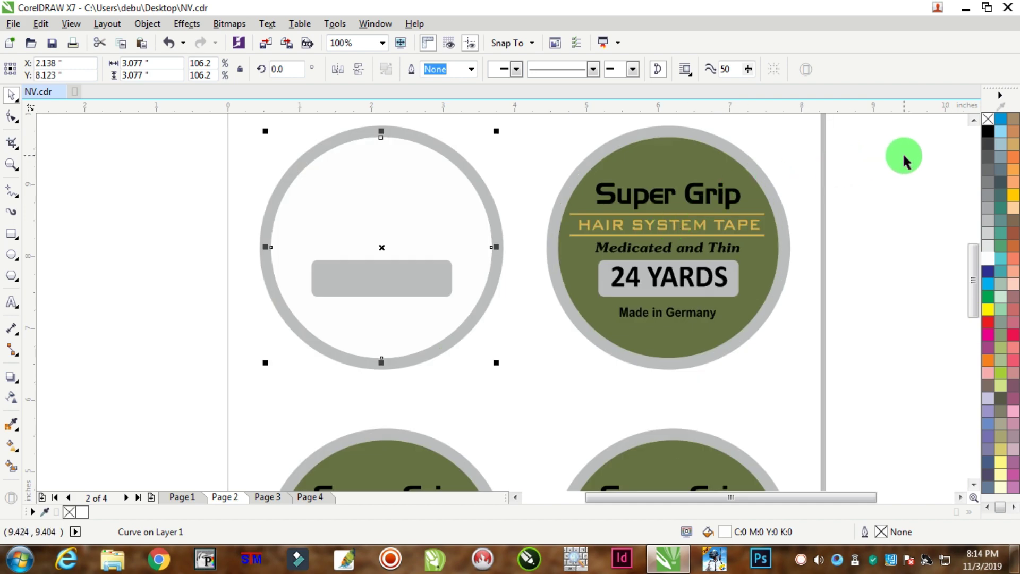
pyautogui.moveTo(905, 160); pyautogui.dragTo(523, 260)
pyautogui.press('Delete')
pyautogui.click(619, 277)
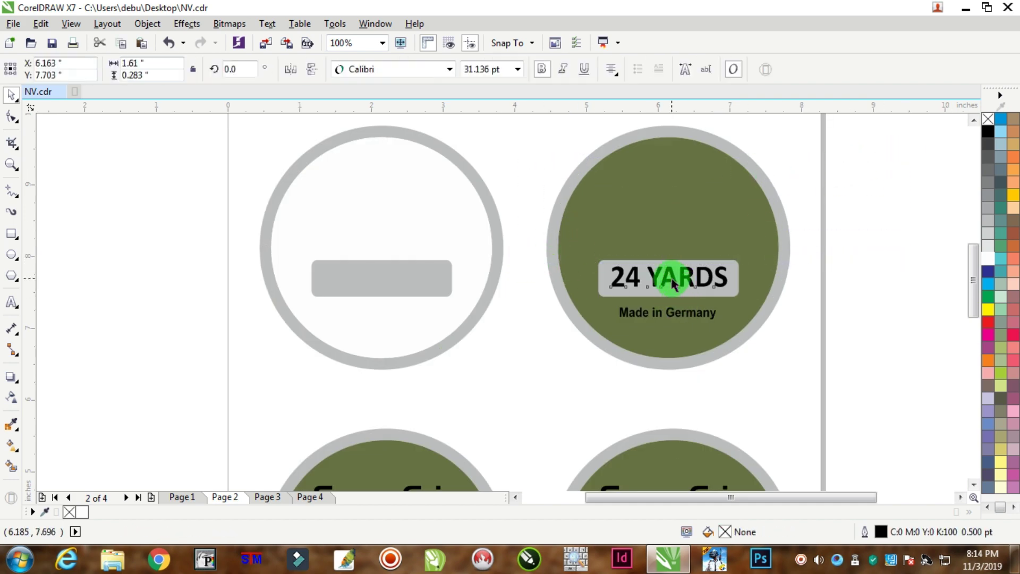
pyautogui.press('Delete')
pyautogui.click(684, 322)
pyautogui.press('Delete')
pyautogui.click(681, 177)
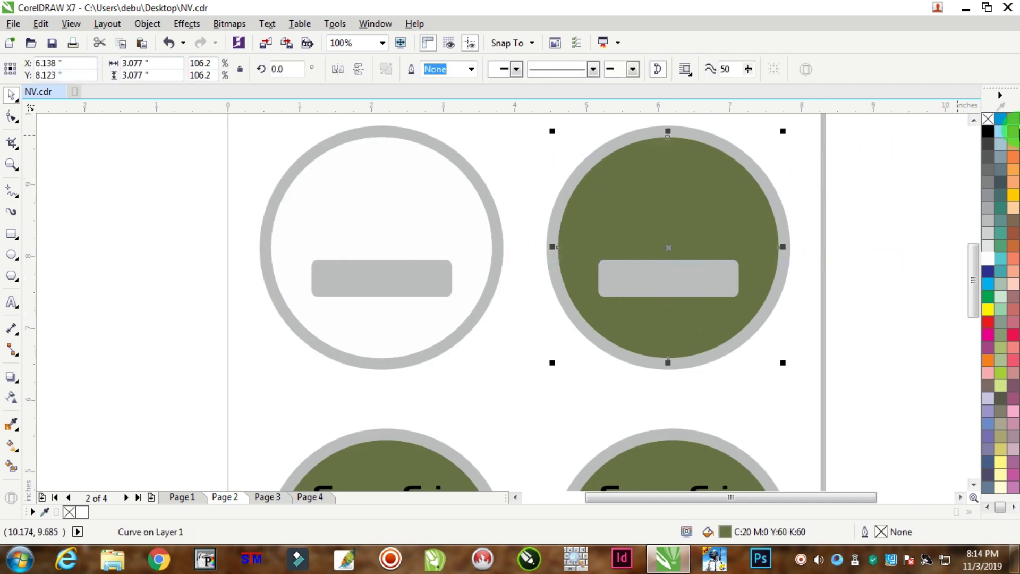
pyautogui.click(988, 258)
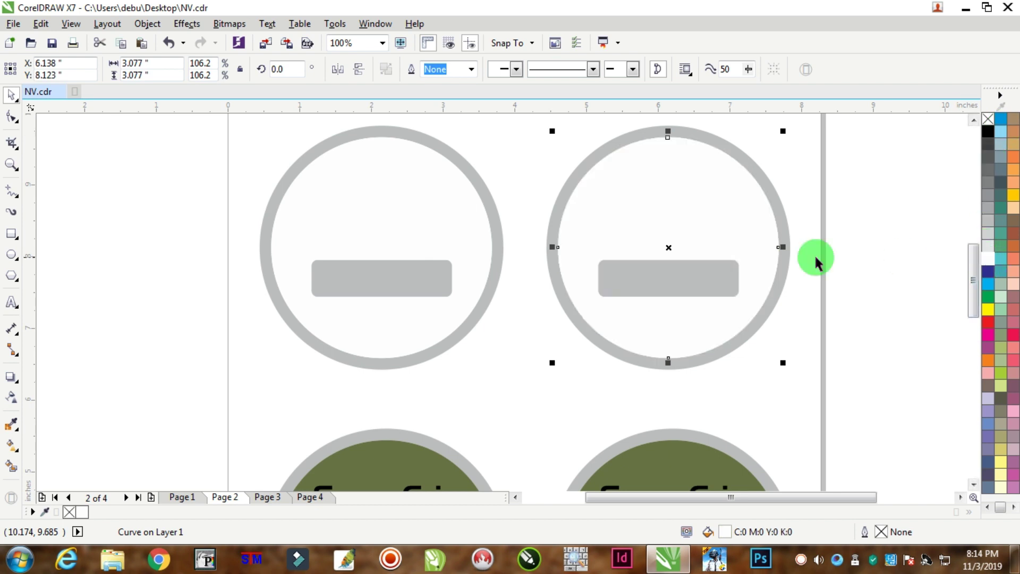
# - Clear all texts and gold lines from the lower-left label on page 2 and fill its green circle with white
pyautogui.scroll(-2, 797, 287)
pyautogui.scroll(2, 795, 294)
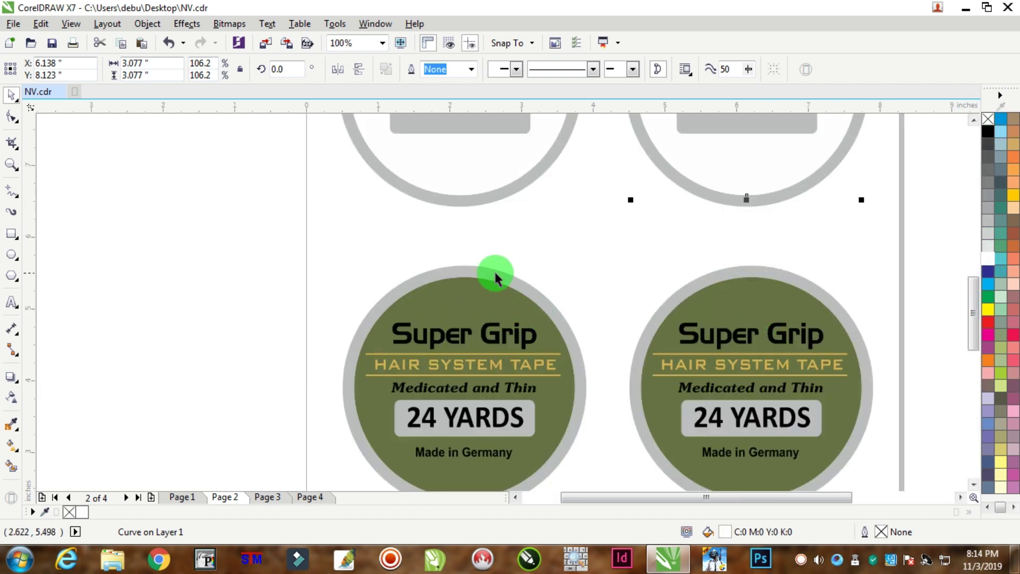
pyautogui.click(482, 303)
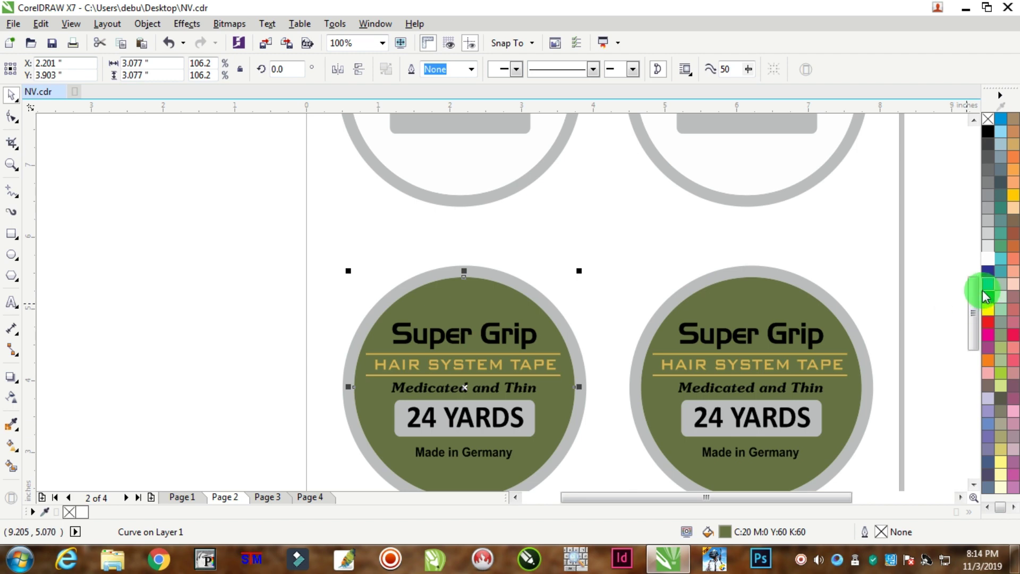
pyautogui.moveTo(280, 342); pyautogui.dragTo(585, 402)
pyautogui.press('Delete')
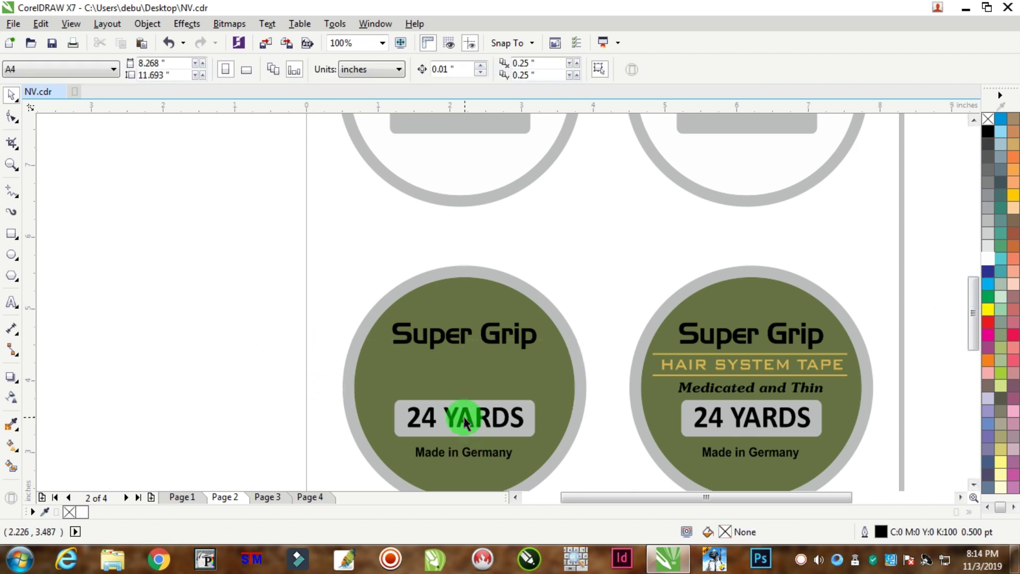
pyautogui.click(472, 420)
pyautogui.press('Delete')
pyautogui.moveTo(360, 432); pyautogui.dragTo(537, 447)
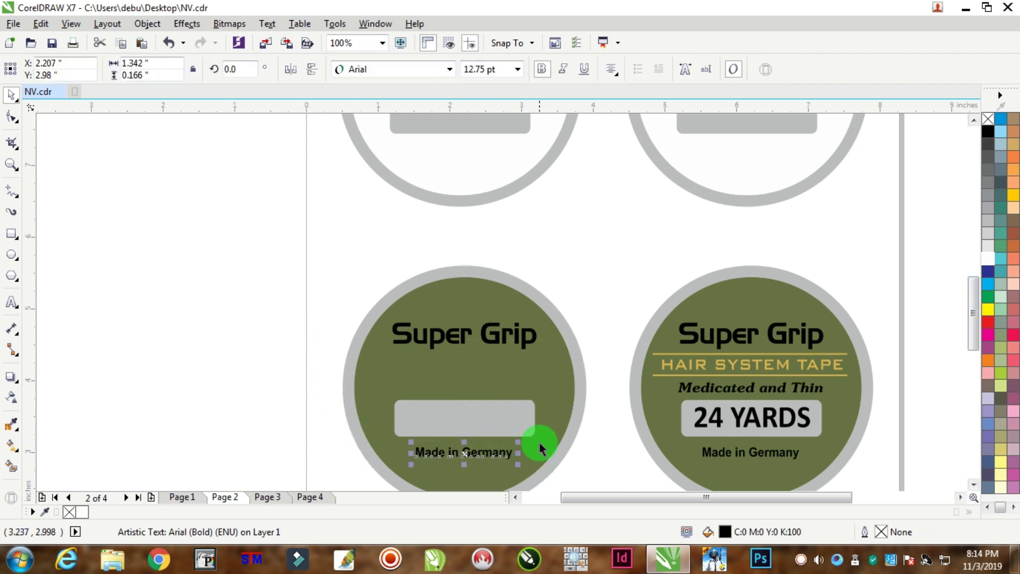
pyautogui.press('Delete')
pyautogui.click(444, 337)
pyautogui.press('Delete')
pyautogui.click(462, 352)
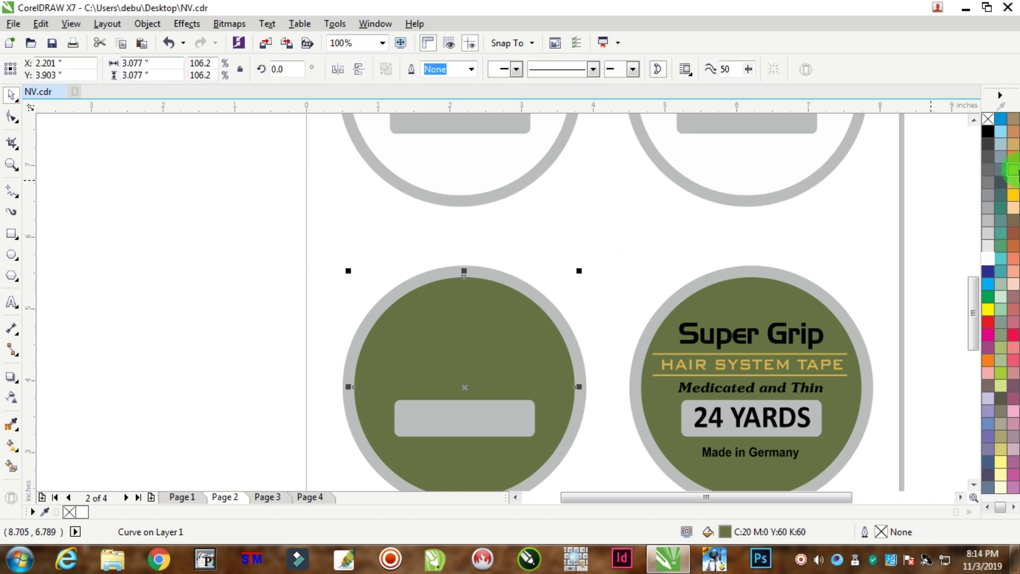
pyautogui.click(980, 265)
# - Delete all texts and gold lines from the lower-right label on page 2 and fill its green circle with white
pyautogui.click(752, 292)
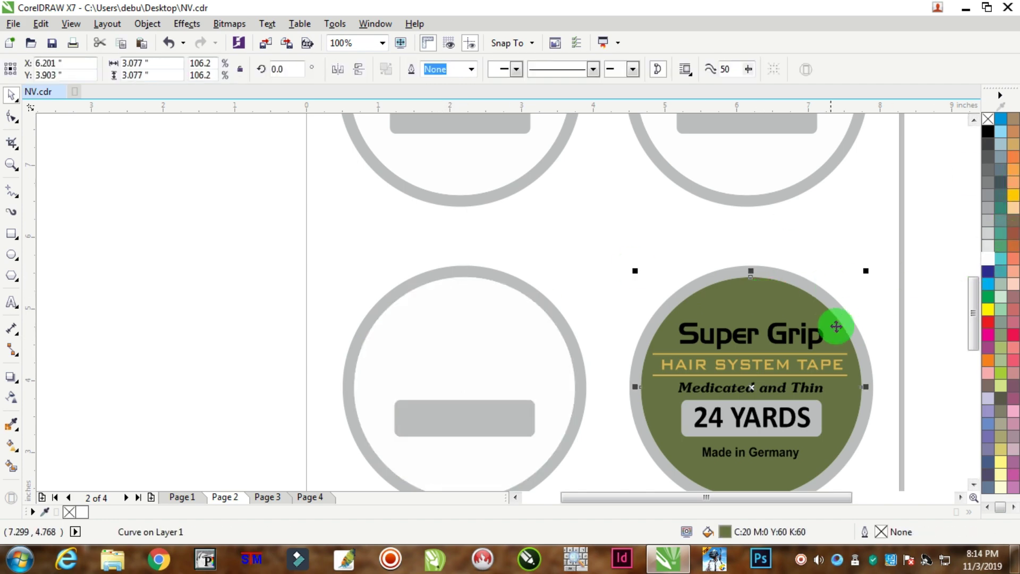
pyautogui.moveTo(938, 300); pyautogui.dragTo(595, 403)
pyautogui.press('Delete')
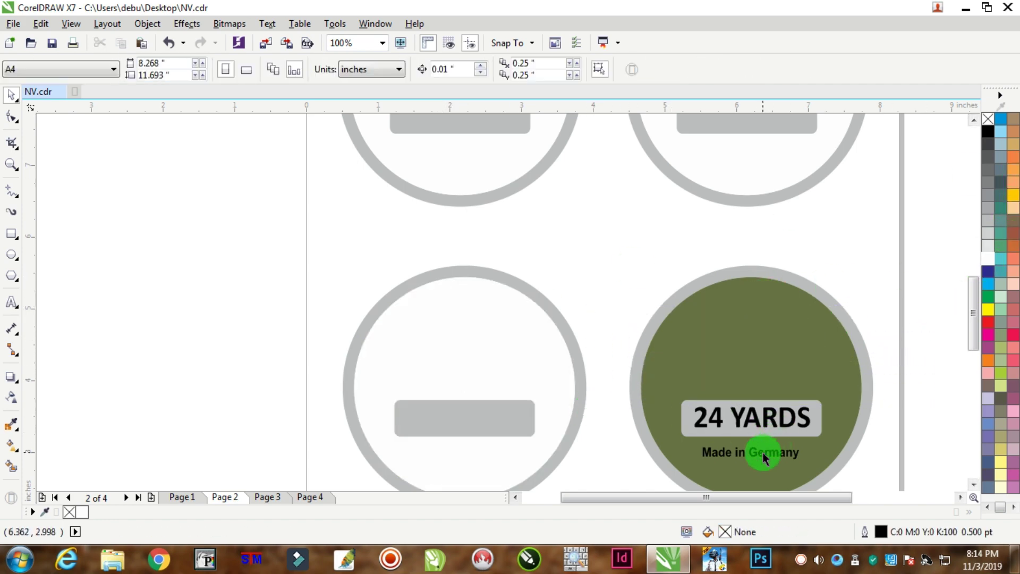
pyautogui.click(763, 452)
pyautogui.click(764, 452)
pyautogui.press('Delete')
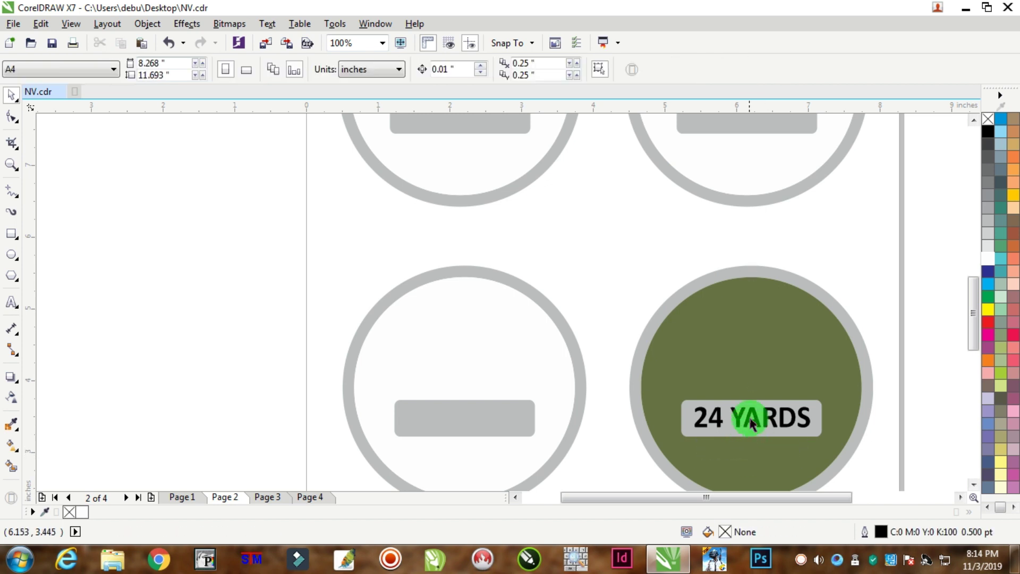
pyautogui.click(750, 419)
pyautogui.press('Delete')
pyautogui.click(751, 342)
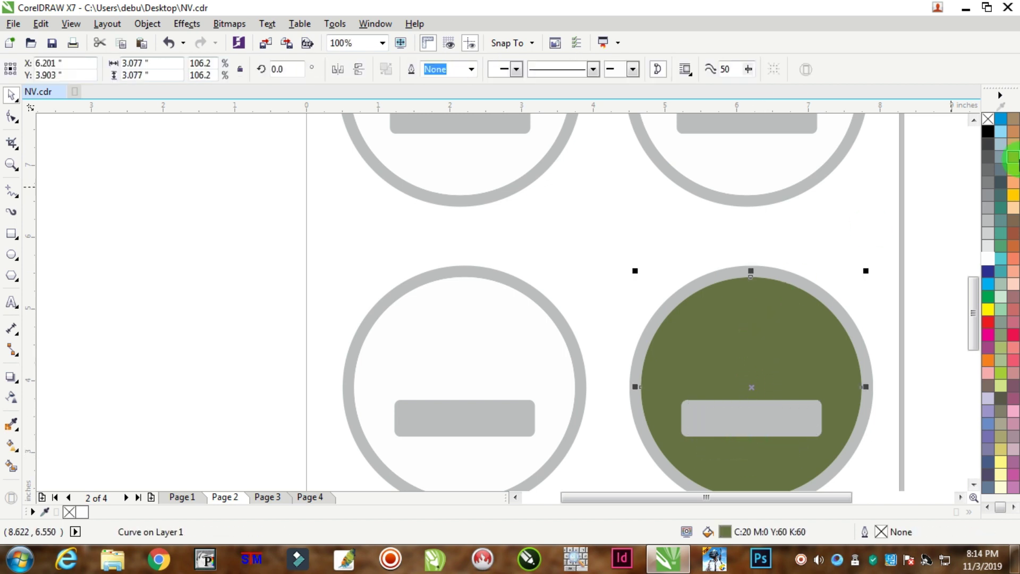
pyautogui.click(988, 258)
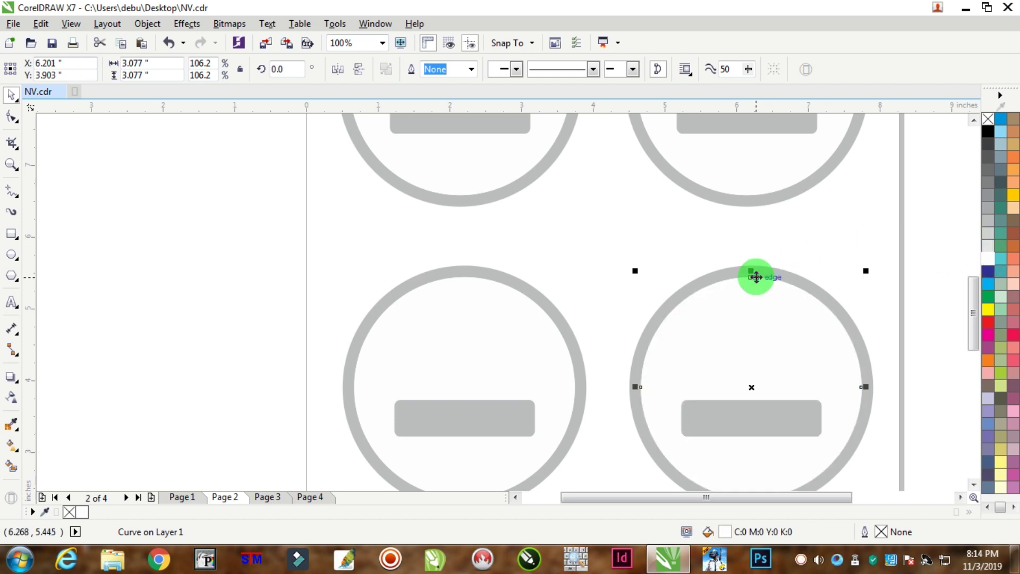
# - Review the cleaned labels on page 2 and the text-only artwork on page 1
pyautogui.scroll(-2, 751, 273)
pyautogui.scroll(2, 736, 258)
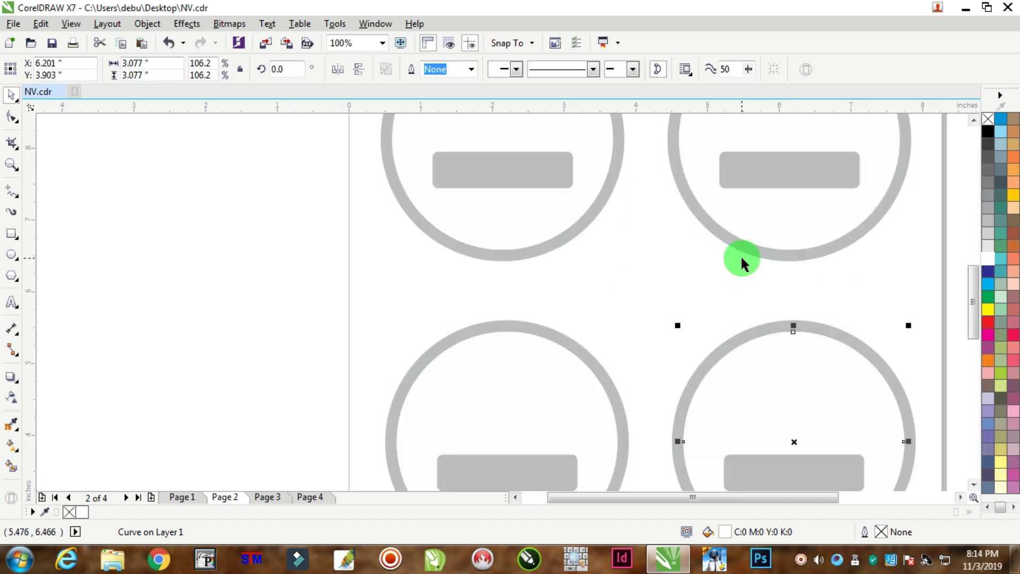
pyautogui.press('pageup')
pyautogui.scroll(-1, 728, 252)
pyautogui.scroll(1, 712, 257)
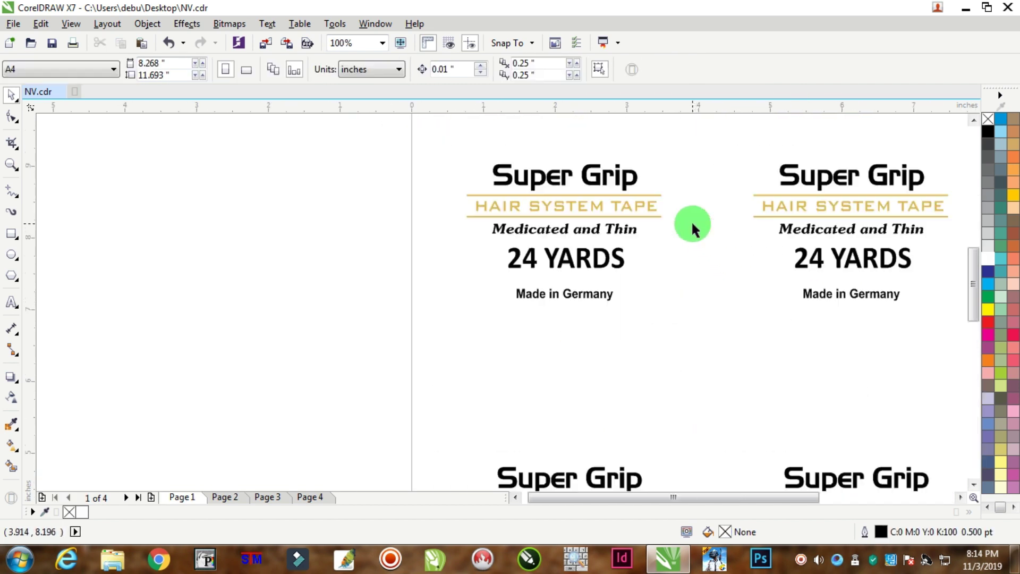
pyautogui.scroll(-2, 611, 229)
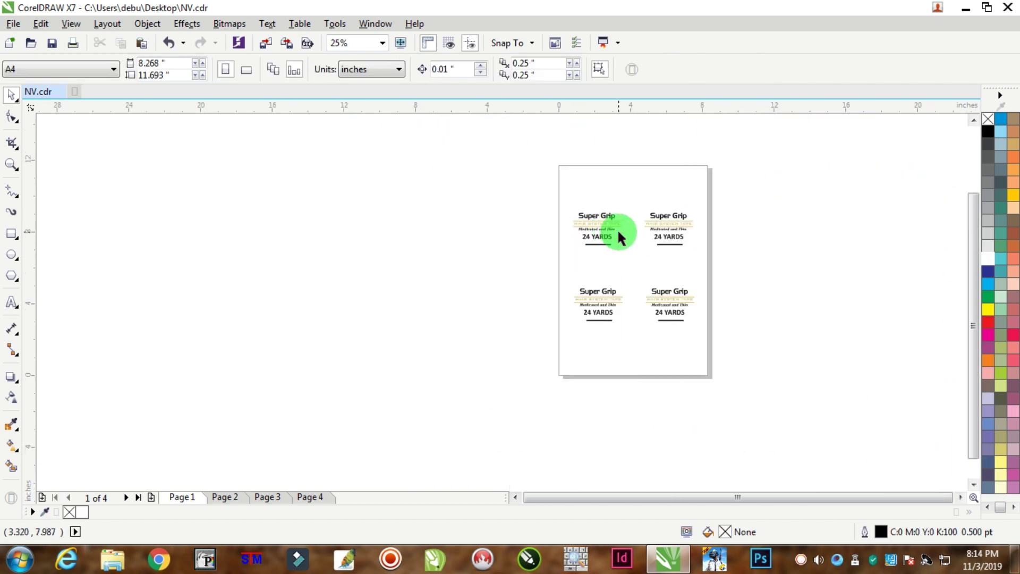
# - On page 3, delete the texts, gold lines and grey bars from all four labels, keeping the green circles and grey rings
pyautogui.press('pagedown')
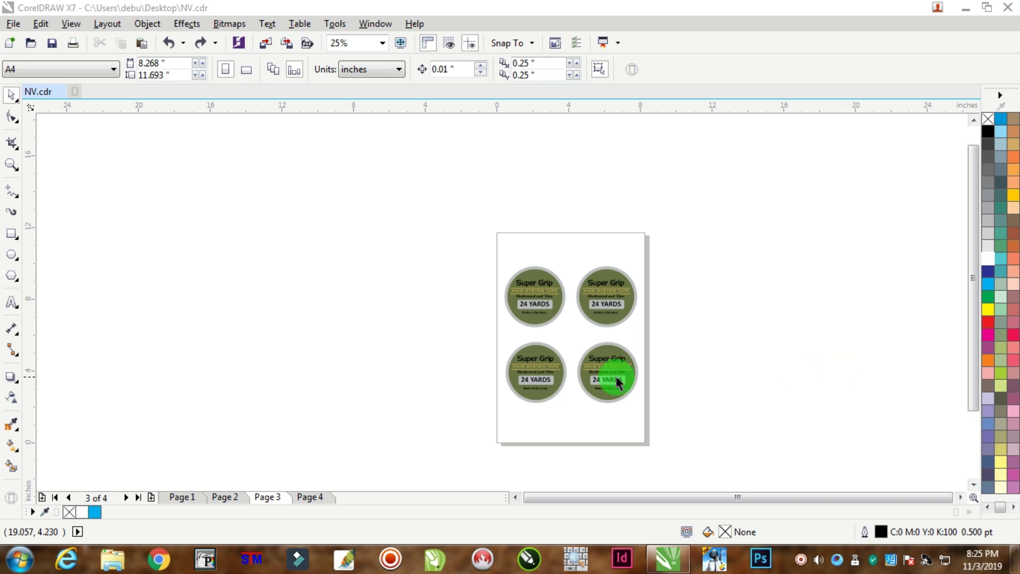
pyautogui.click(534, 291)
pyautogui.scroll(1, 533, 291)
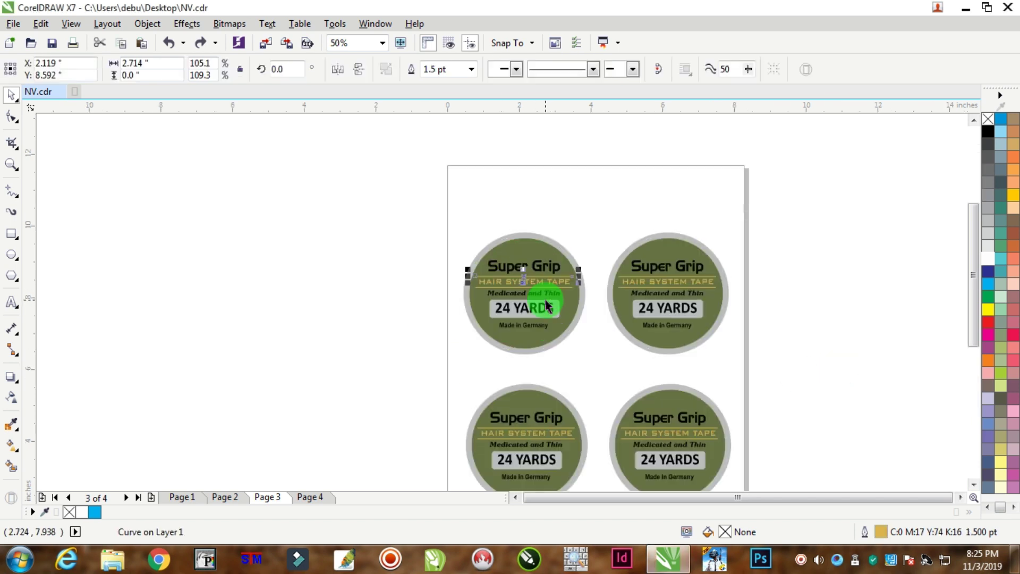
pyautogui.moveTo(292, 196); pyautogui.dragTo(606, 338)
pyautogui.press('Delete')
pyautogui.moveTo(839, 195); pyautogui.dragTo(616, 455)
pyautogui.press('Delete')
pyautogui.scroll(-1, 652, 383)
pyautogui.scroll(1, 652, 400)
pyautogui.press('Delete')
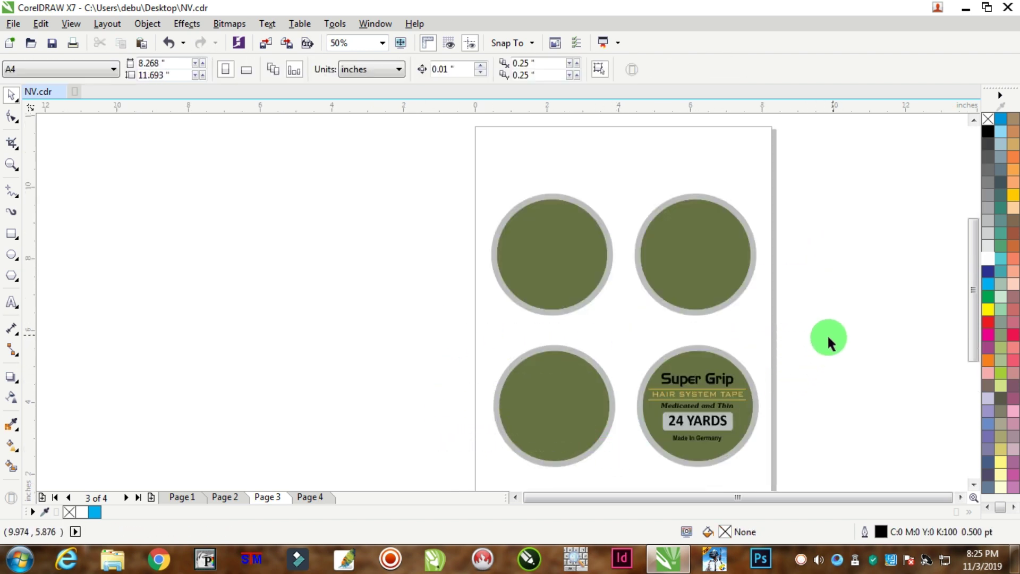
pyautogui.moveTo(832, 335); pyautogui.dragTo(631, 447)
pyautogui.press('Delete')
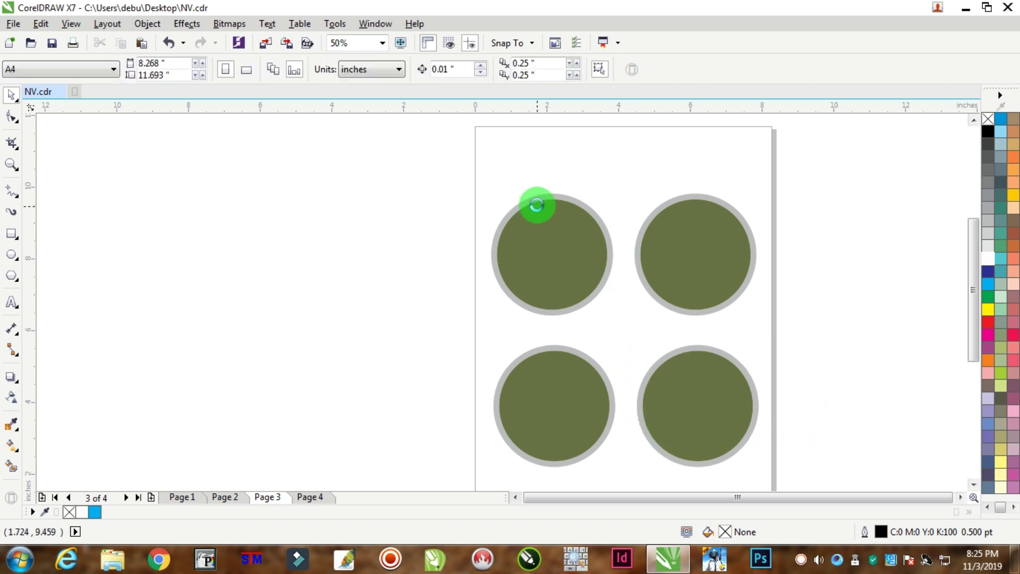
# - Try shifting the upper-left green circle slightly downward inside its grey ring, and undo the move
pyautogui.scroll(2, 537, 205)
pyautogui.scroll(2, 592, 187)
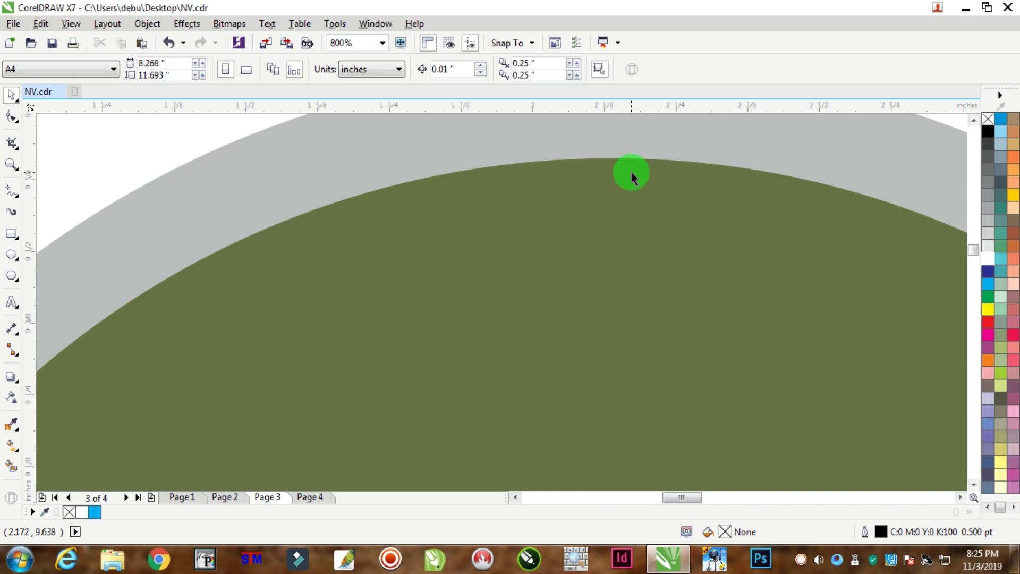
pyautogui.scroll(2, 650, 161)
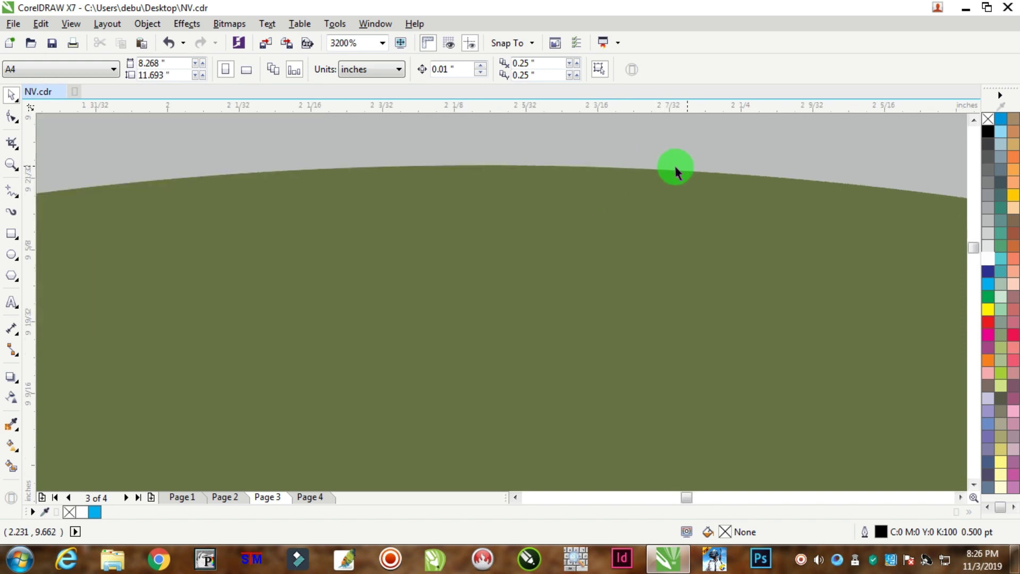
pyautogui.moveTo(554, 200); pyautogui.dragTo(559, 239)
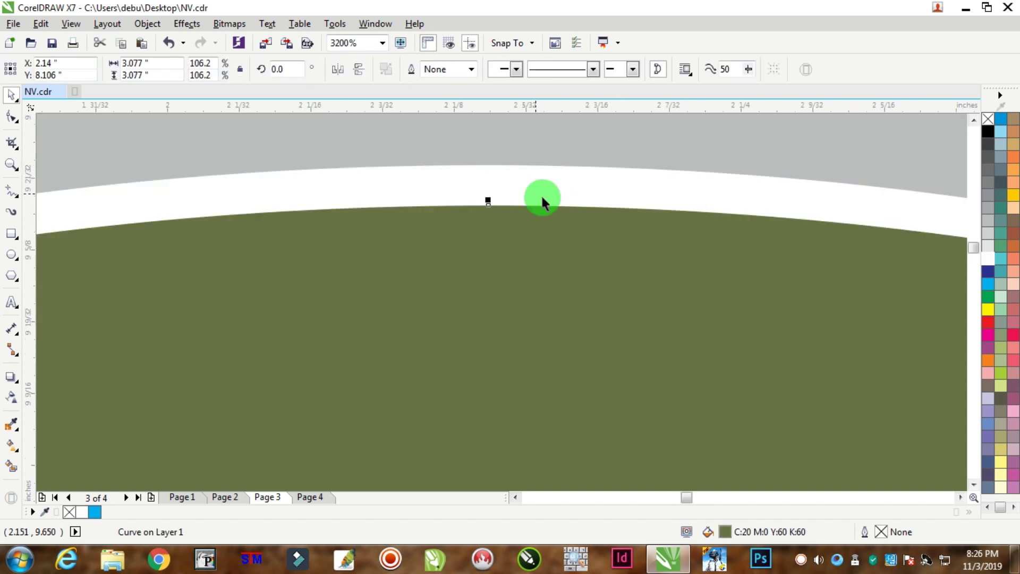
pyautogui.scroll(-3, 542, 201)
pyautogui.hotkey('ctrl', 'z')
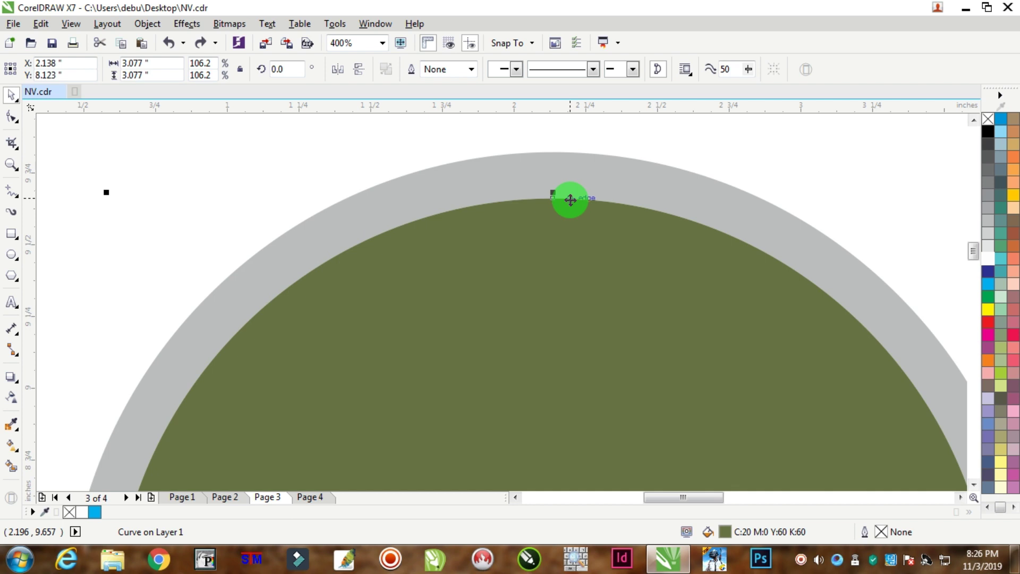
# - Delete the grey rings around the two upper green circles on page 3
pyautogui.scroll(-4, 637, 253)
pyautogui.scroll(2, 627, 234)
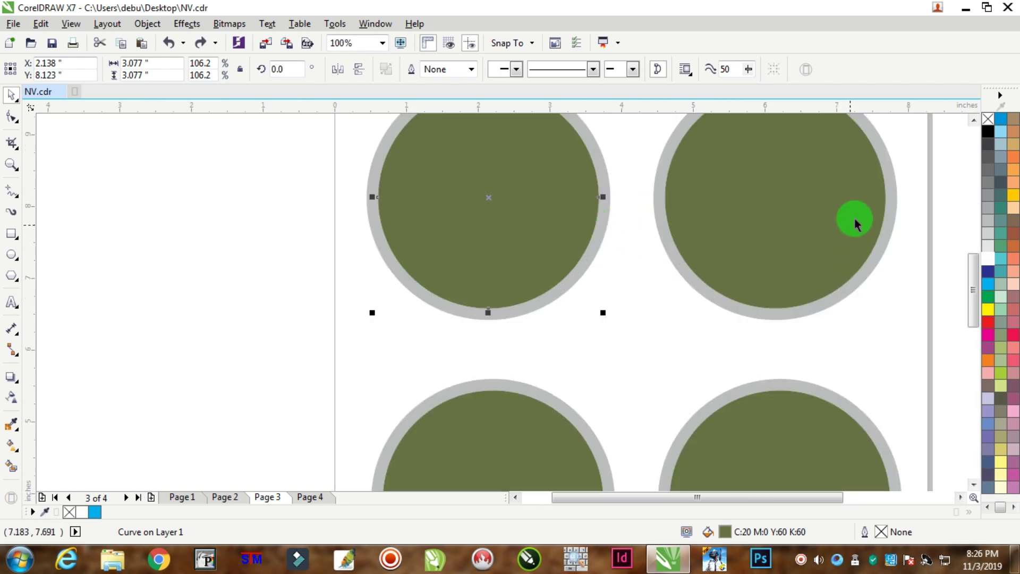
pyautogui.scroll(-1, 861, 197)
pyautogui.scroll(2, 754, 138)
pyautogui.click(706, 177)
pyautogui.click(654, 204)
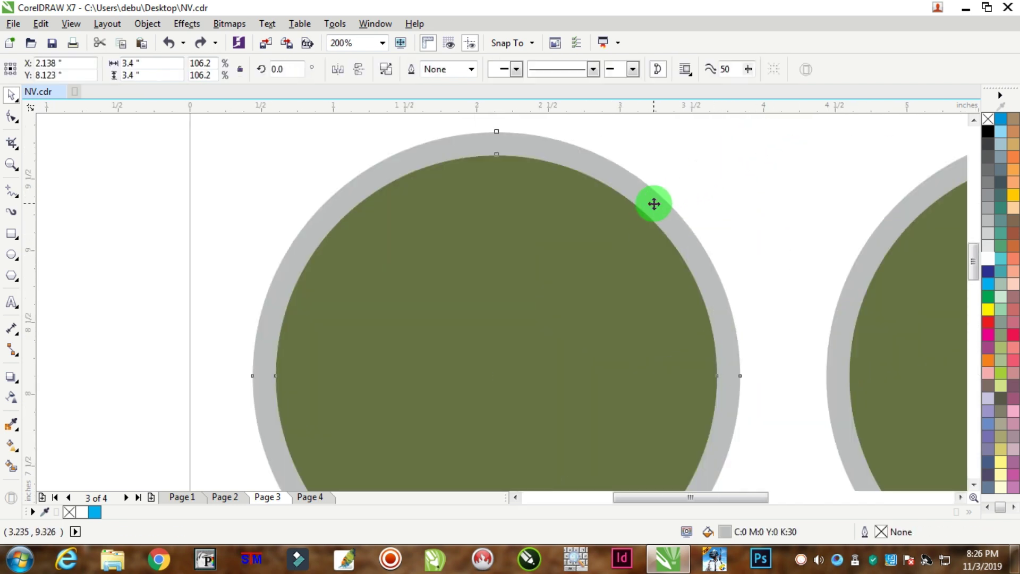
pyautogui.press('Delete')
pyautogui.click(926, 181)
pyautogui.press('Delete')
pyautogui.scroll(-2, 707, 223)
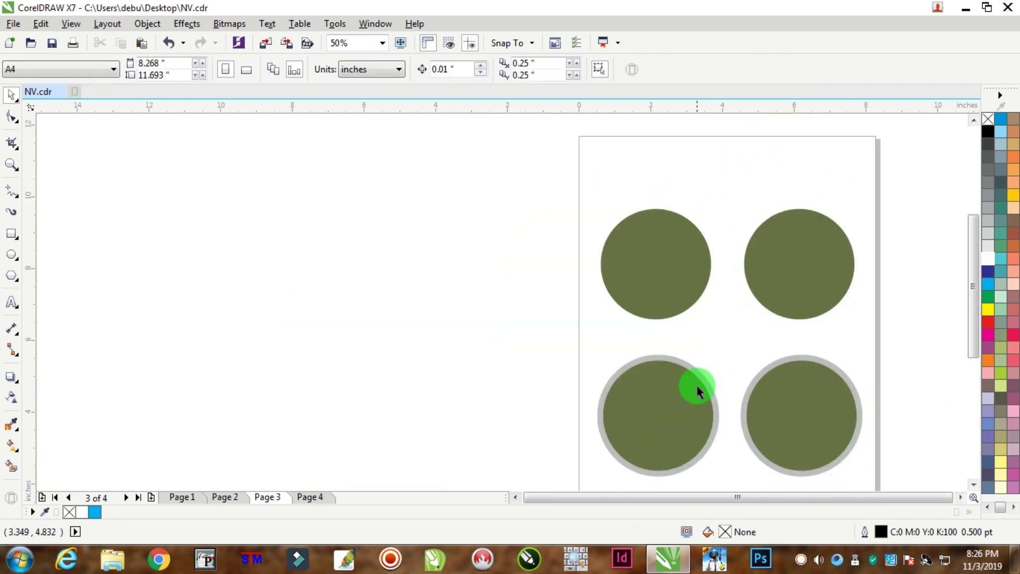
# - Delete the grey rings around the two lower green circles on page 3
pyautogui.scroll(2, 698, 391)
pyautogui.click(701, 349)
pyautogui.press('Delete')
pyautogui.click(929, 348)
pyautogui.press('Delete')
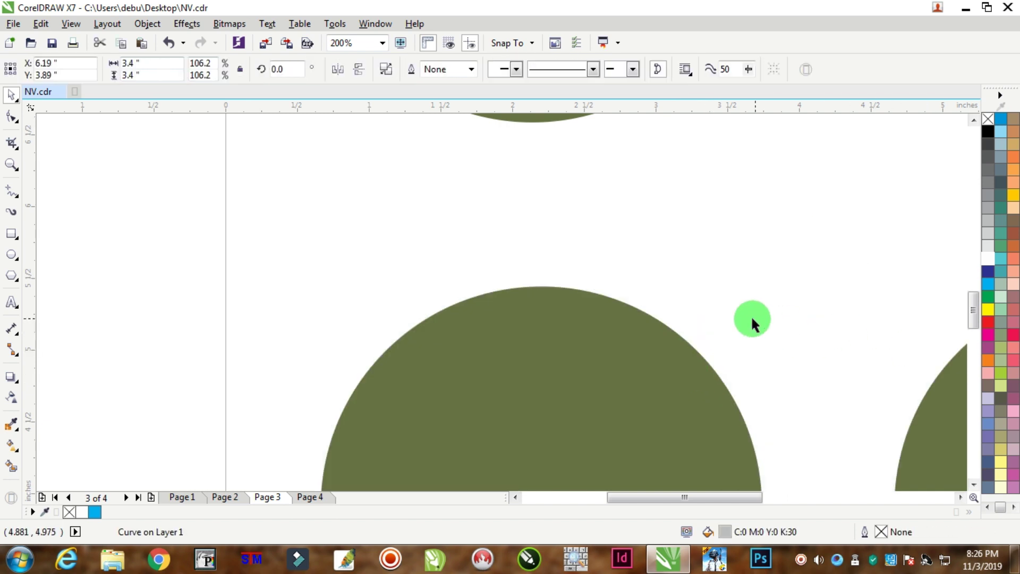
# - Select all four green circles on page 3 and give them a 3 pt outline
pyautogui.scroll(-2, 751, 314)
pyautogui.moveTo(927, 129); pyautogui.dragTo(520, 435)
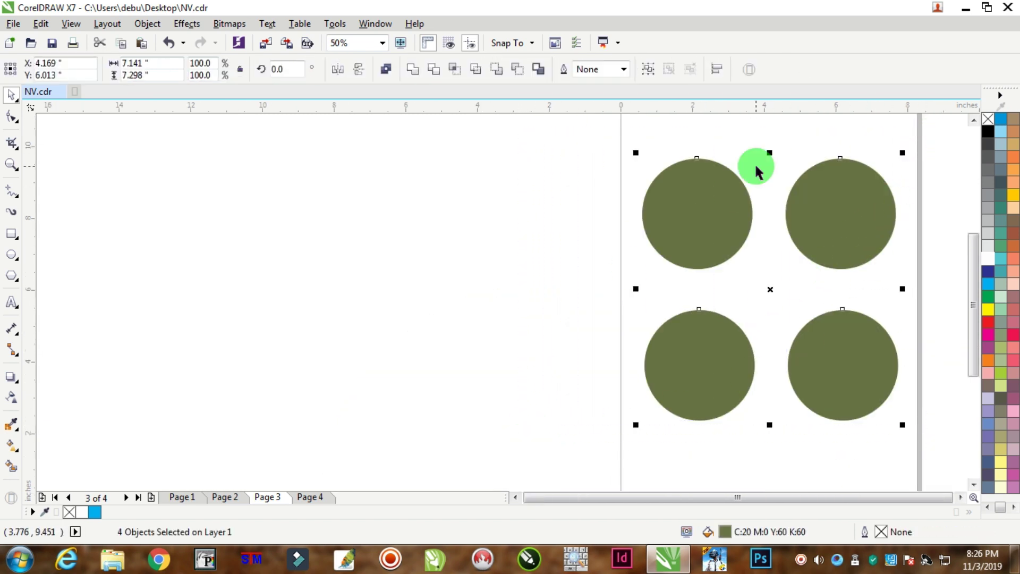
pyautogui.scroll(1, 755, 163)
pyautogui.press('F12')
pyautogui.write('3')
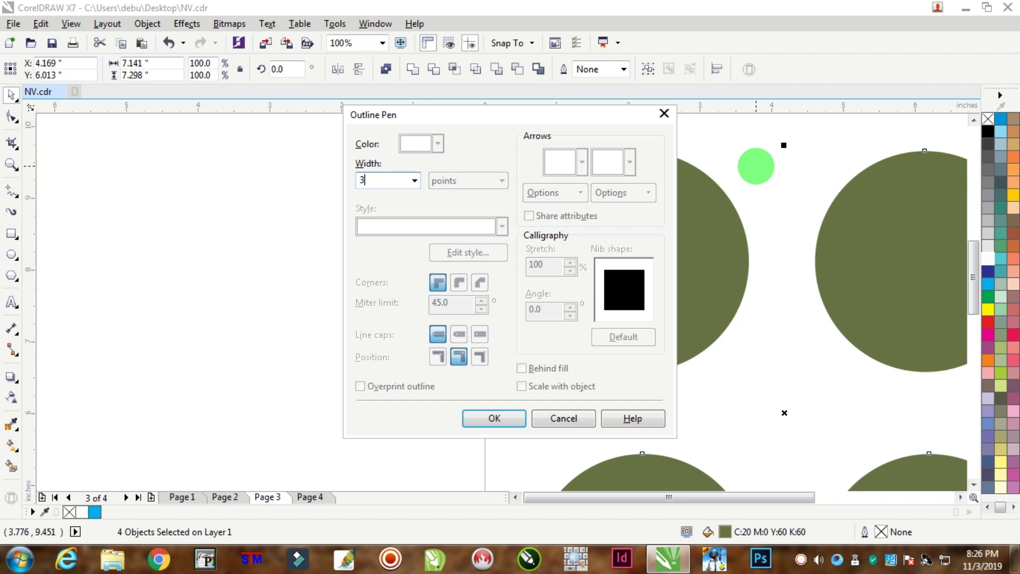
pyautogui.press('Tab')
pyautogui.press('Return')
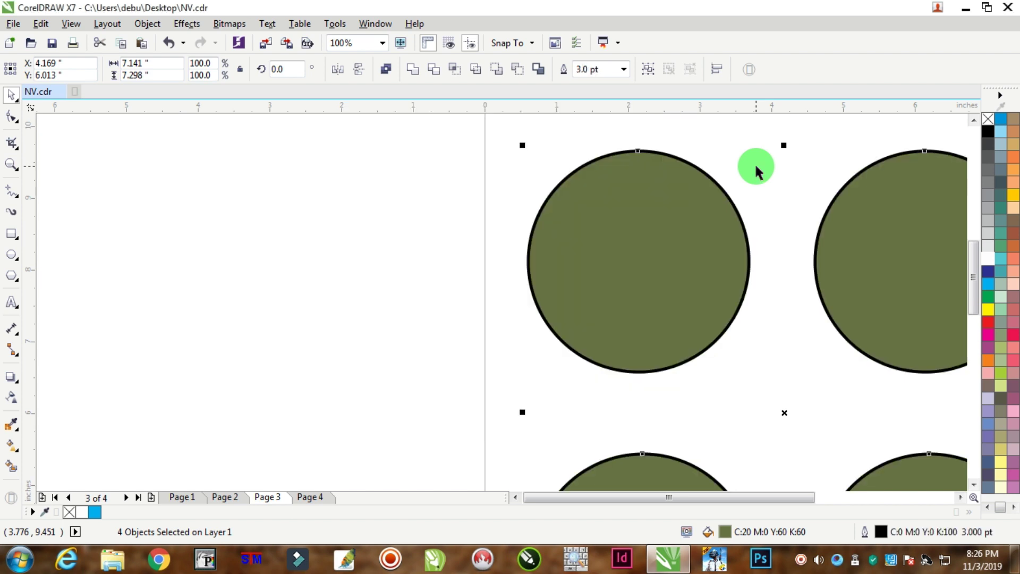
# - Examine the outlined circles on page 3 and compare them with the separated artwork on pages 1 and 2
pyautogui.scroll(-1, 682, 260)
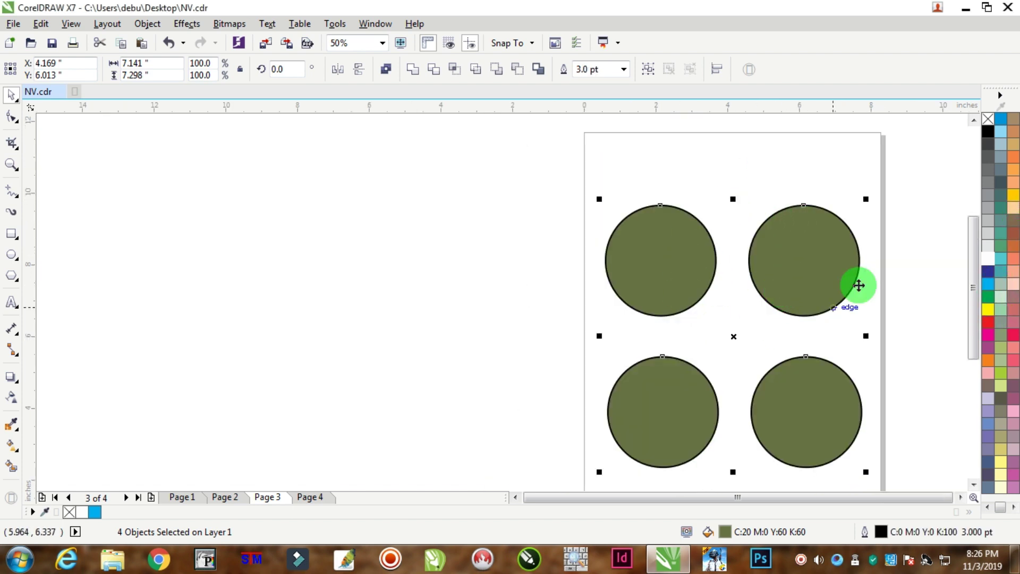
pyautogui.scroll(2, 687, 230)
pyautogui.scroll(-2, 660, 203)
pyautogui.scroll(2, 637, 182)
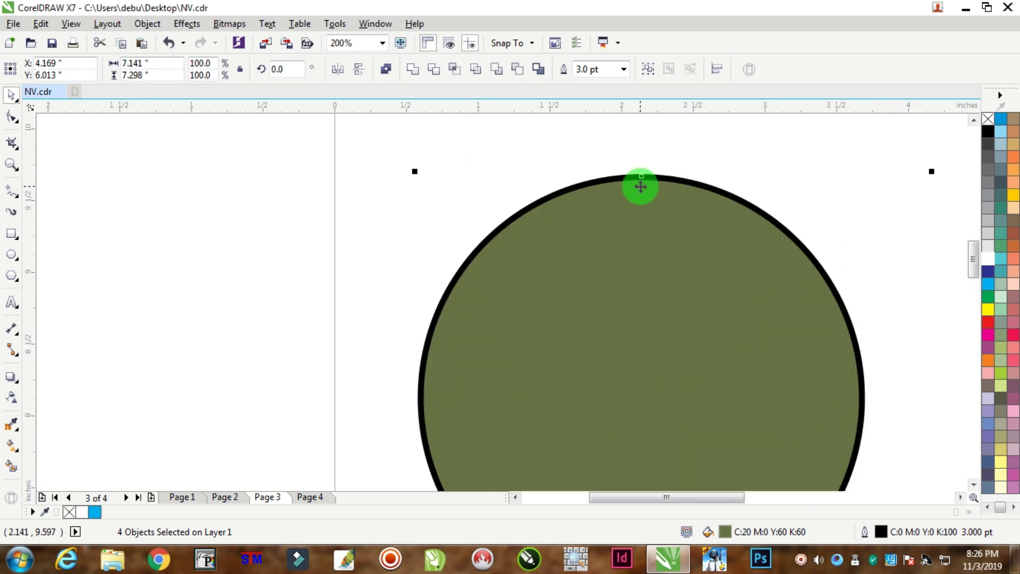
pyautogui.scroll(-4, 643, 209)
pyautogui.scroll(1, 648, 221)
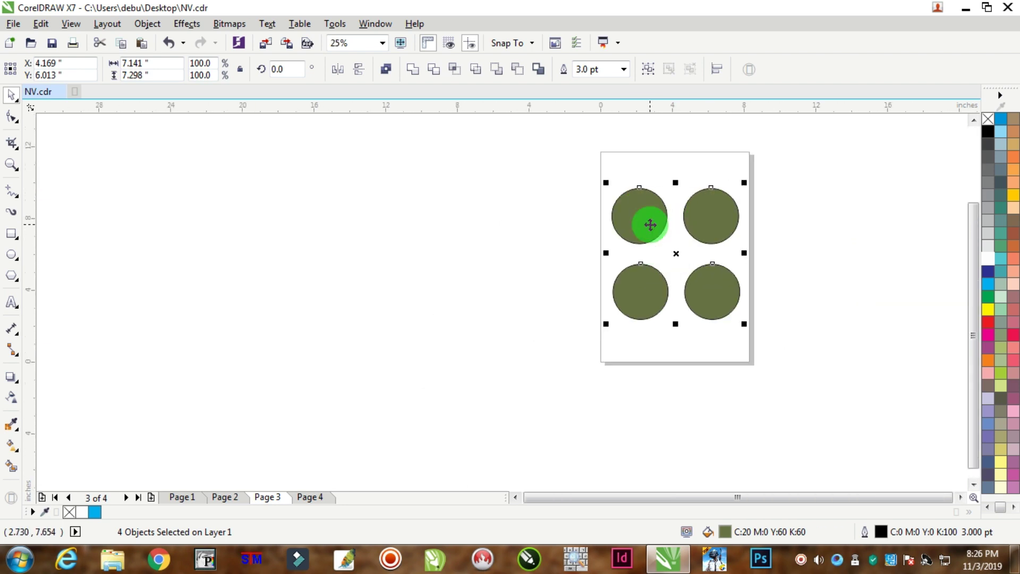
pyautogui.press('pageup')
pyautogui.scroll(1, 655, 231)
pyautogui.press('pageup')
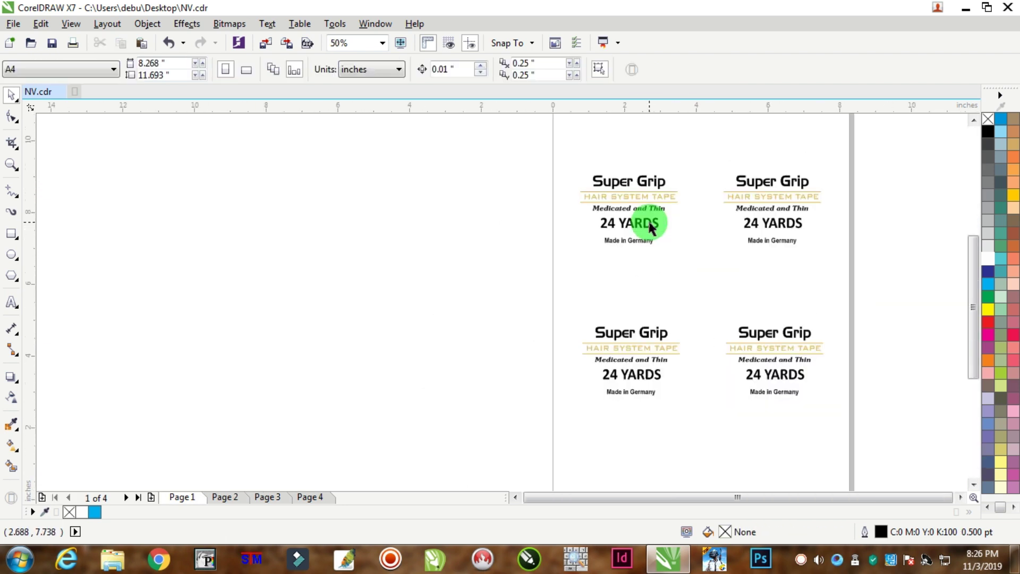
pyautogui.press('pageup')
pyautogui.click(614, 378)
pyautogui.press('pagedown')
pyautogui.press('pagedown')
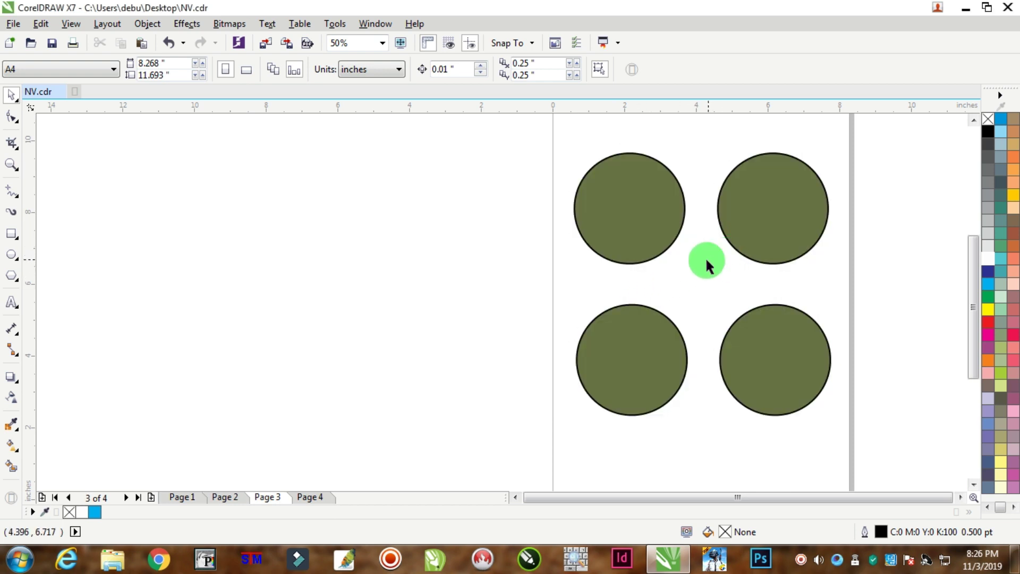
# - Draw a cross between the four circles on page 3 from a vertical line about 0.417 in long and a horizontal line about 0.315 in long
pyautogui.scroll(1, 682, 252)
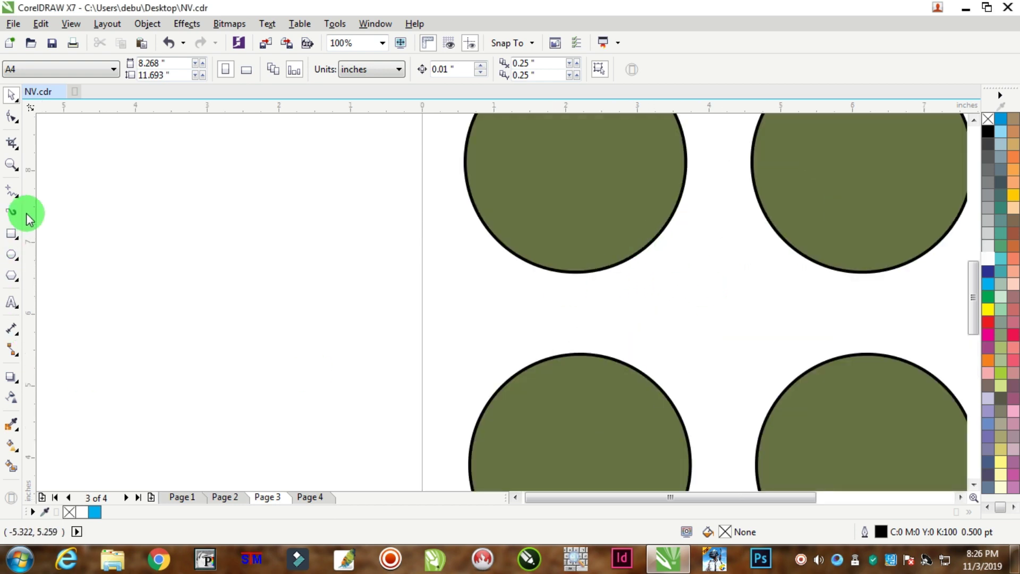
pyautogui.click(14, 196)
pyautogui.click(696, 267)
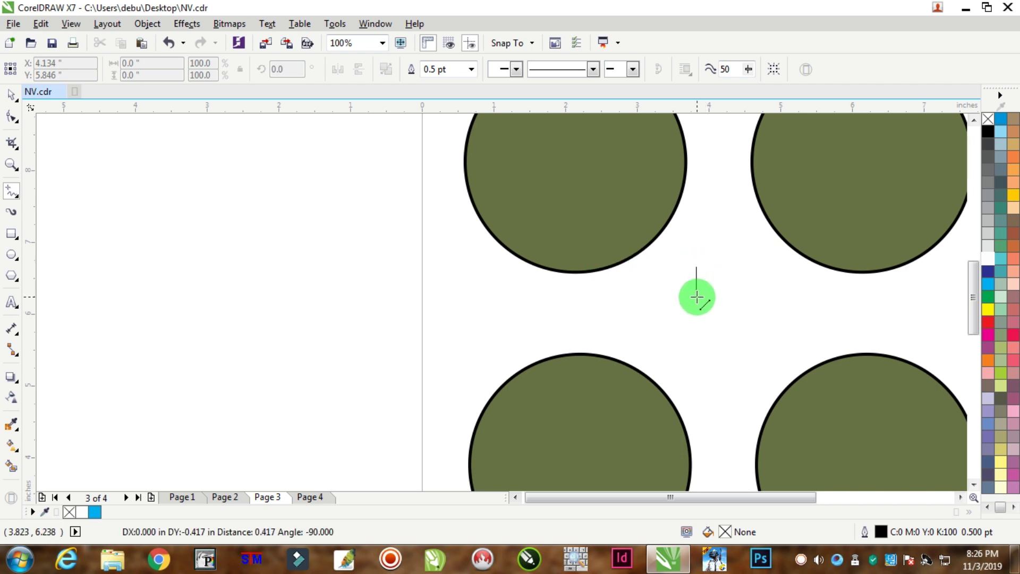
pyautogui.click(696, 296)
pyautogui.scroll(2, 704, 279)
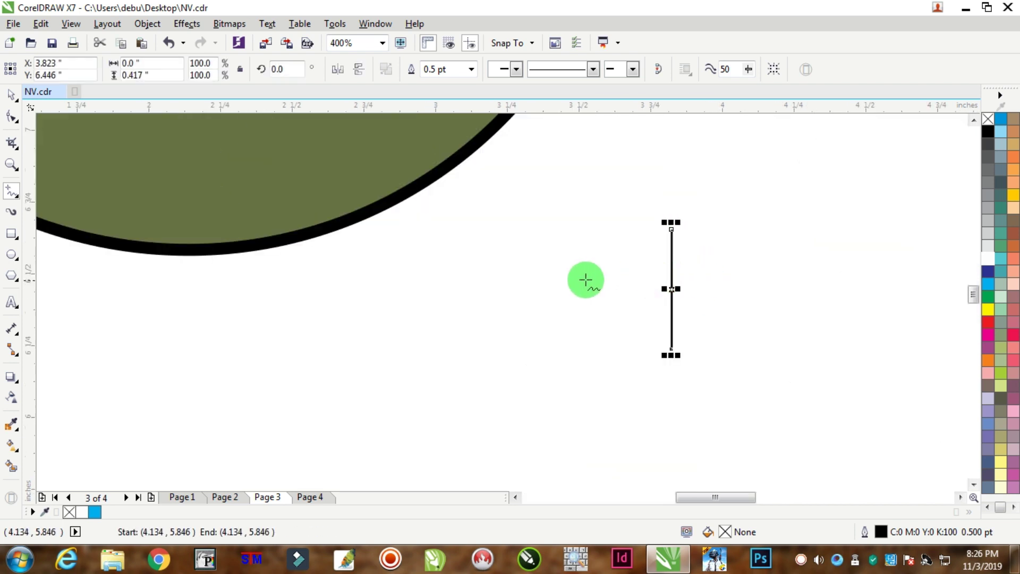
pyautogui.click(626, 285)
pyautogui.click(716, 285)
pyautogui.click(11, 95)
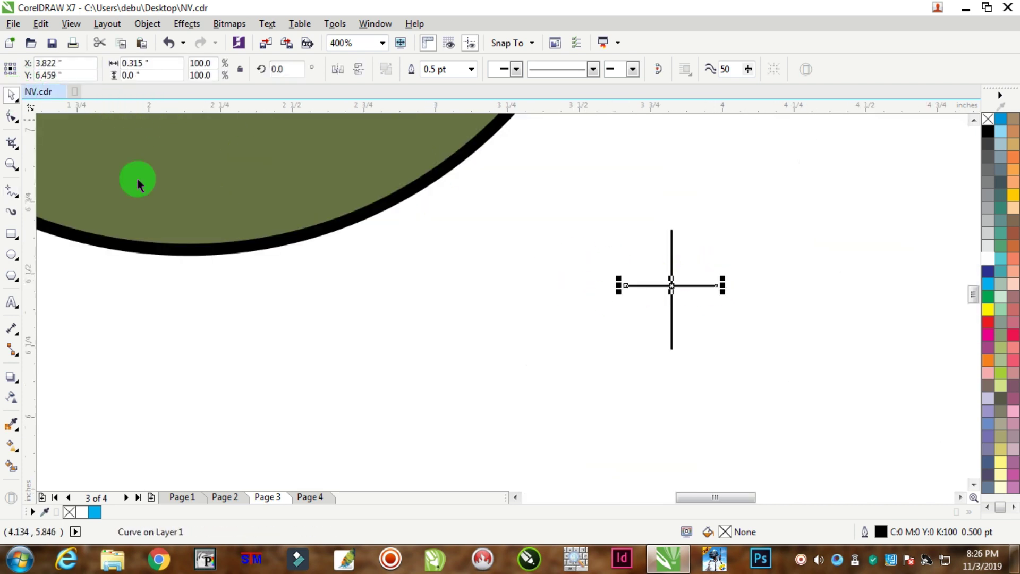
# - Select both lines of the cross and scale them down about their centre to about 0.185 by 0.245 in
pyautogui.scroll(-2, 211, 306)
pyautogui.moveTo(119, 237); pyautogui.dragTo(492, 328)
pyautogui.scroll(1, 439, 278)
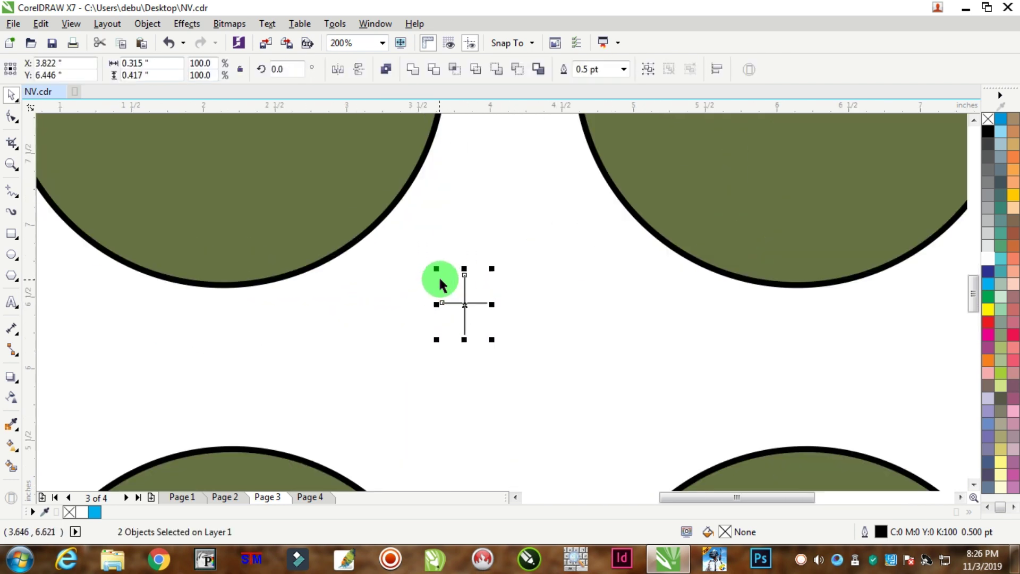
pyautogui.moveTo(492, 270); pyautogui.dragTo(493, 286)
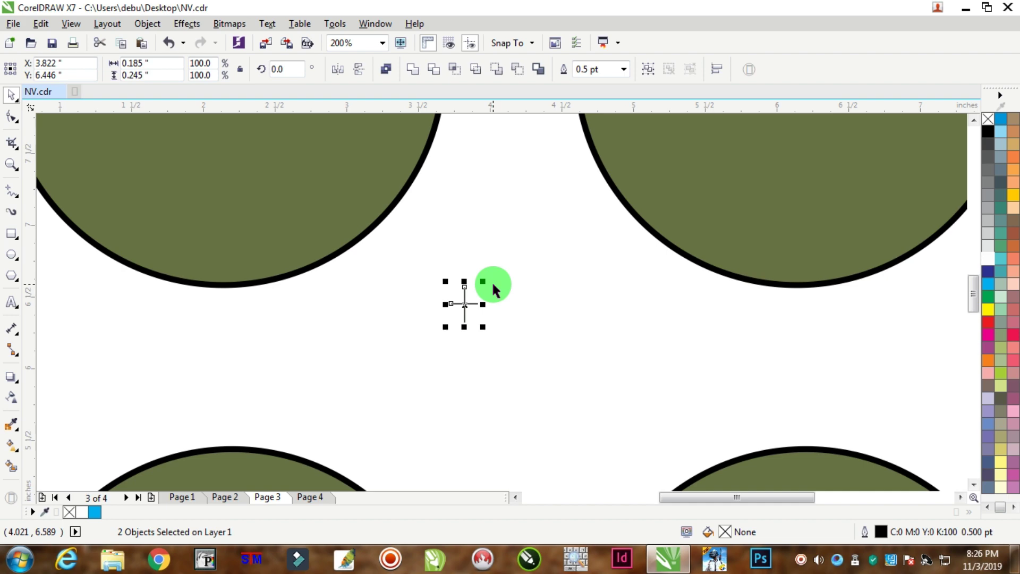
pyautogui.scroll(-2, 545, 344)
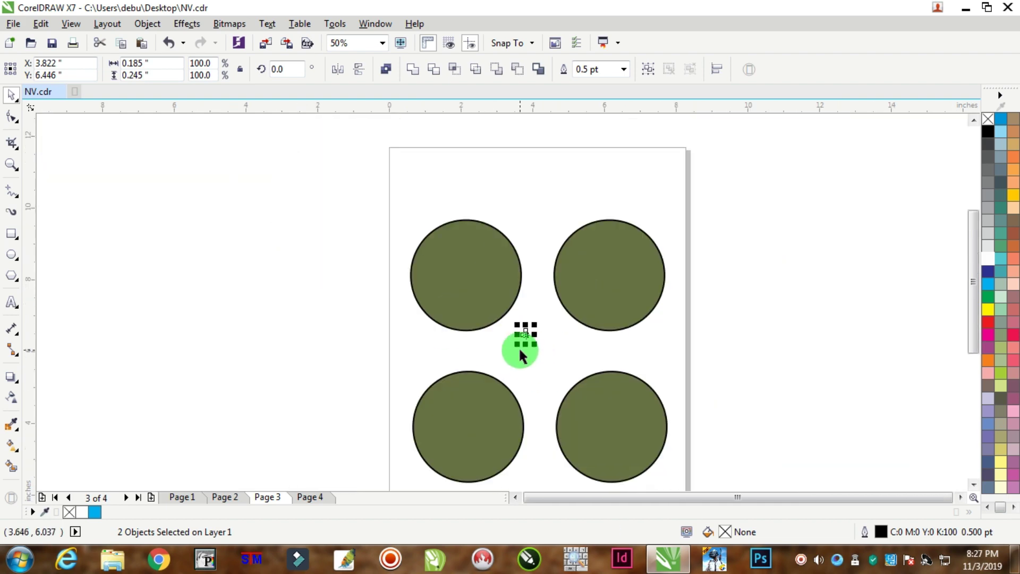
# - Group the cross's two lines and place copies above the circles' central gap, near the page's right edge, and between the two lower circles
pyautogui.hotkey('ctrl', 'g')
pyautogui.click(442, 326)
pyautogui.moveTo(317, 291); pyautogui.dragTo(604, 357)
pyautogui.moveTo(525, 334); pyautogui.dragTo(663, 350)
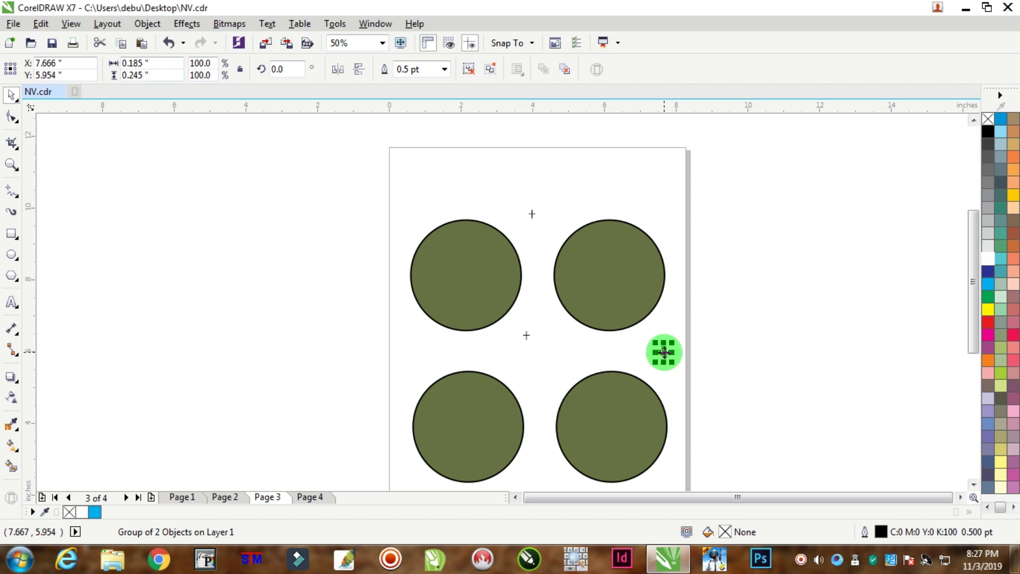
pyautogui.scroll(-3, 610, 412)
pyautogui.scroll(3, 616, 379)
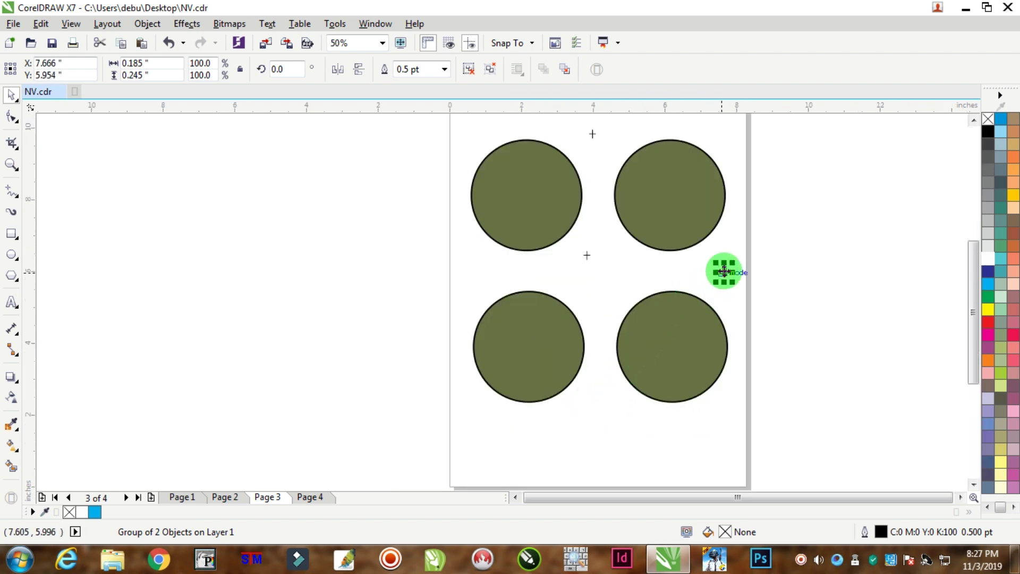
pyautogui.moveTo(723, 271); pyautogui.dragTo(606, 399)
pyautogui.click(353, 238)
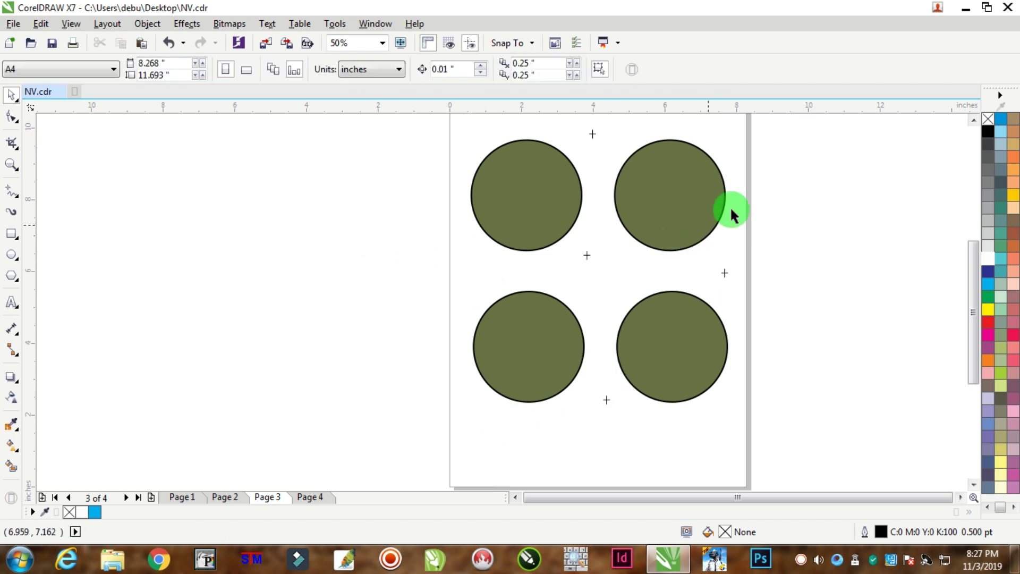
# - Select the three outer crosses on page 3 and copy them to the same positions on pages 2 and 1
pyautogui.moveTo(749, 238); pyautogui.dragTo(542, 278)
pyautogui.moveTo(622, 435); pyautogui.dragTo(579, 137)
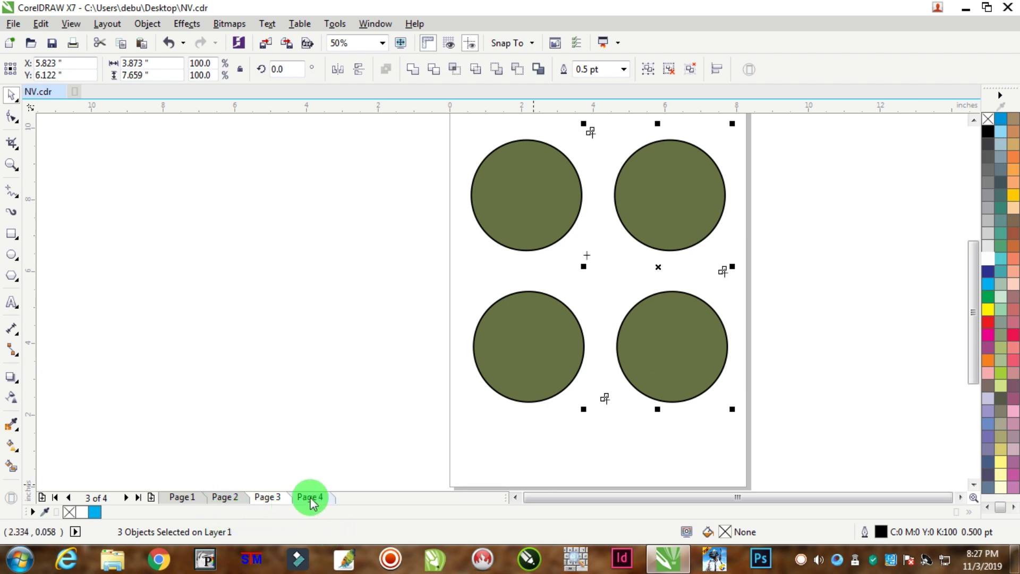
pyautogui.click(225, 496)
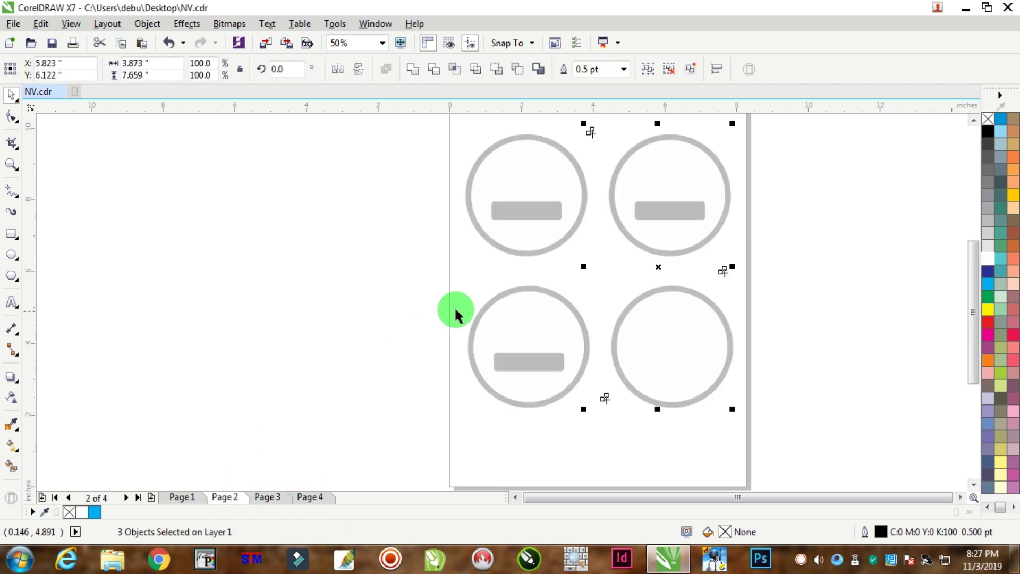
pyautogui.click(180, 496)
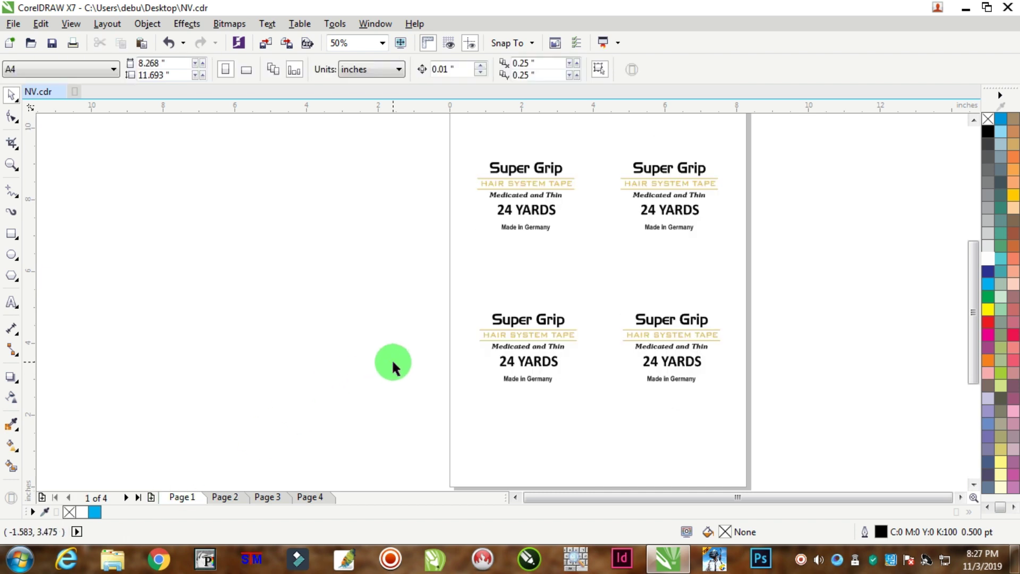
pyautogui.click(484, 327)
pyautogui.scroll(-3, 712, 308)
pyautogui.scroll(3, 813, 251)
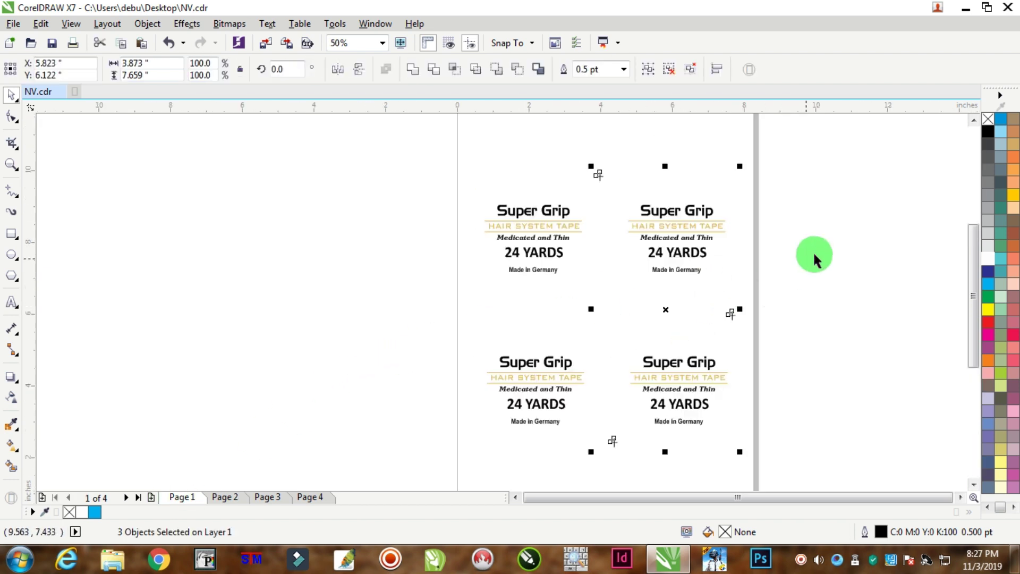
pyautogui.click(813, 251)
# - Select all the text artwork and crosses on page 1, group them, and copy the group
pyautogui.scroll(-2, 850, 282)
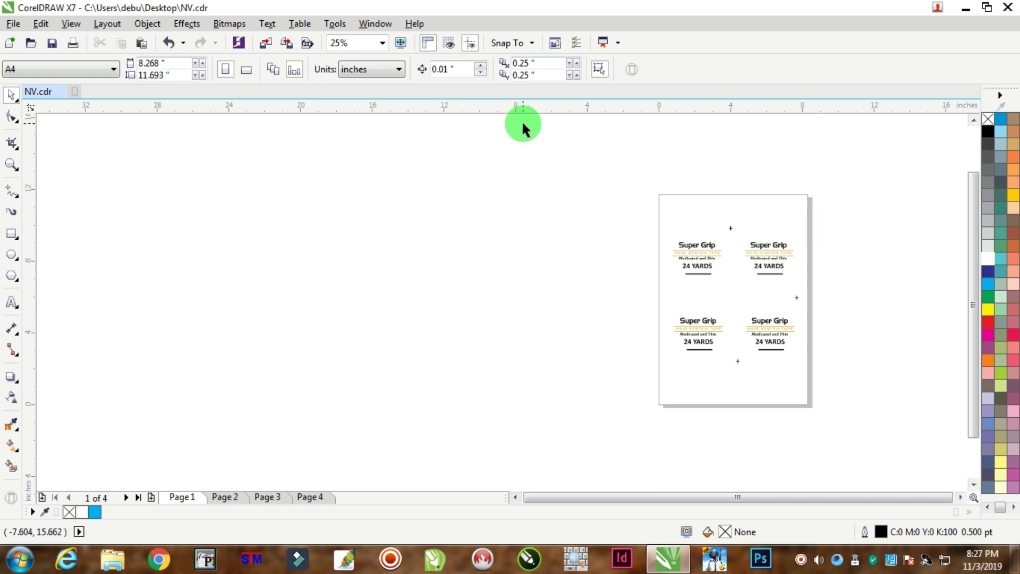
pyautogui.moveTo(533, 148); pyautogui.dragTo(779, 384)
pyautogui.scroll(2, 797, 296)
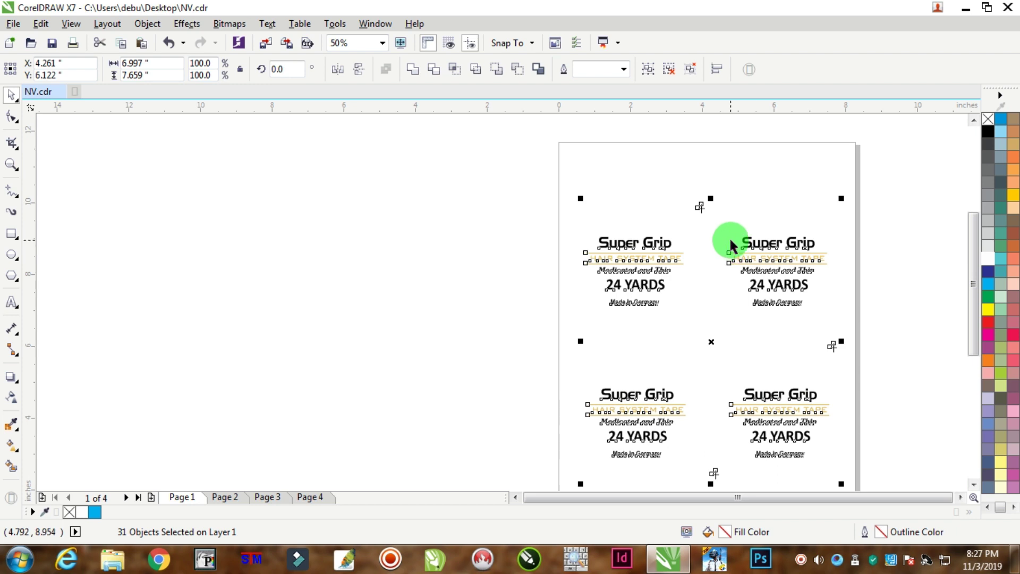
pyautogui.hotkey('ctrl', 'g')
pyautogui.rightClick(765, 242)
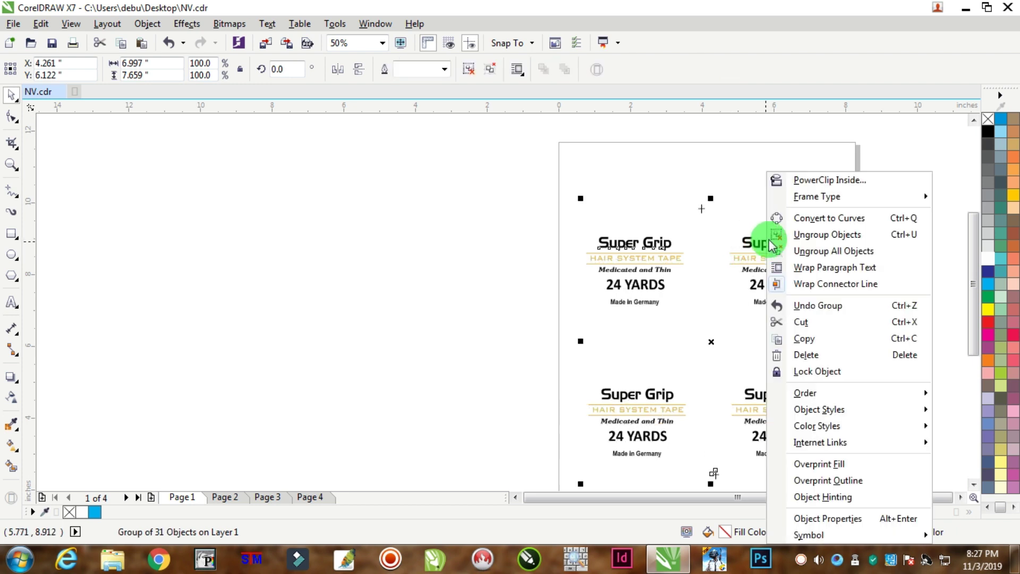
pyautogui.click(795, 339)
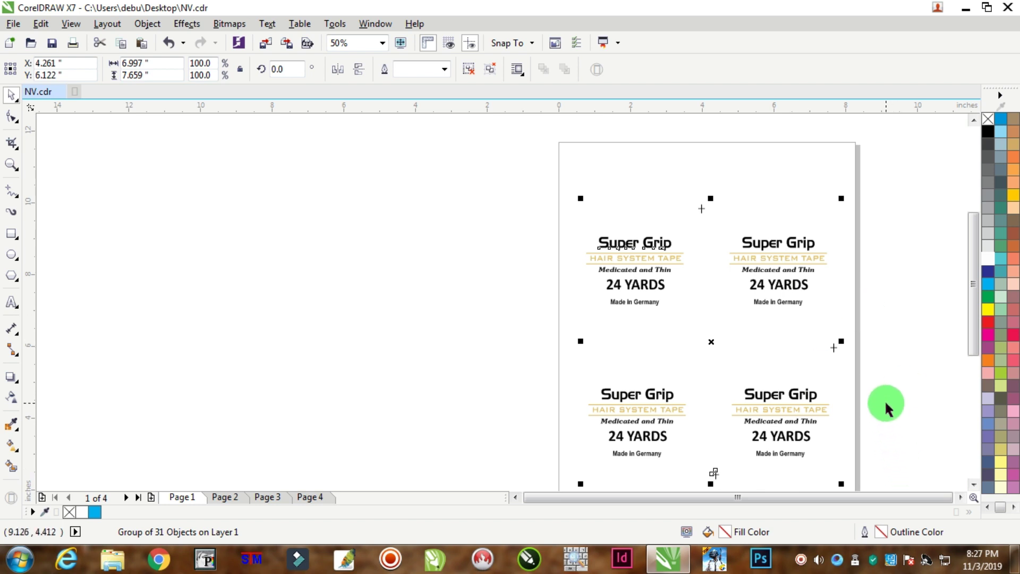
# - Paste the grouped page 1 artwork onto page 2 and examine how its crosses align with those already there
pyautogui.press('pagedown')
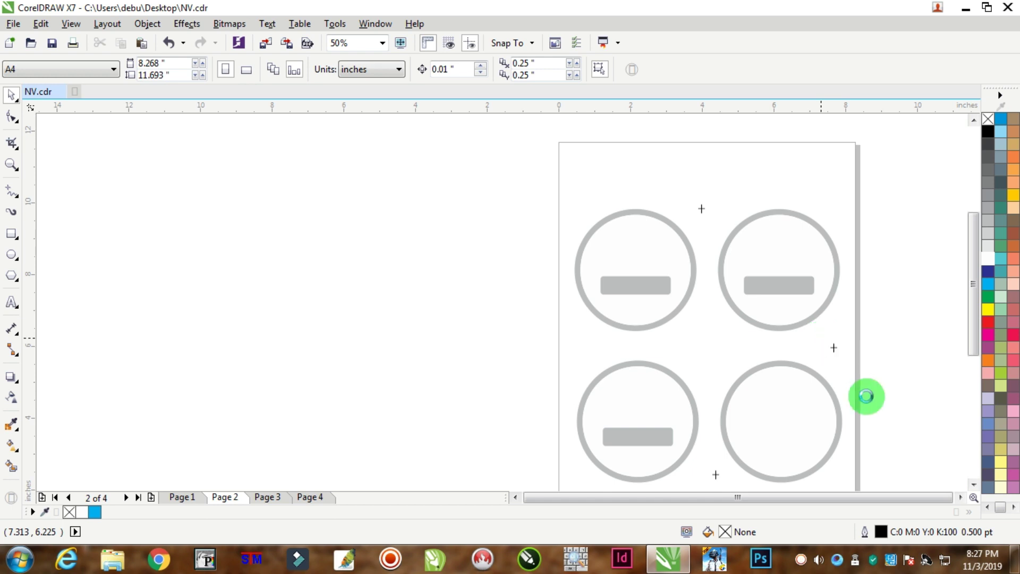
pyautogui.click(770, 266)
pyautogui.scroll(4, 706, 209)
pyautogui.scroll(2, 702, 291)
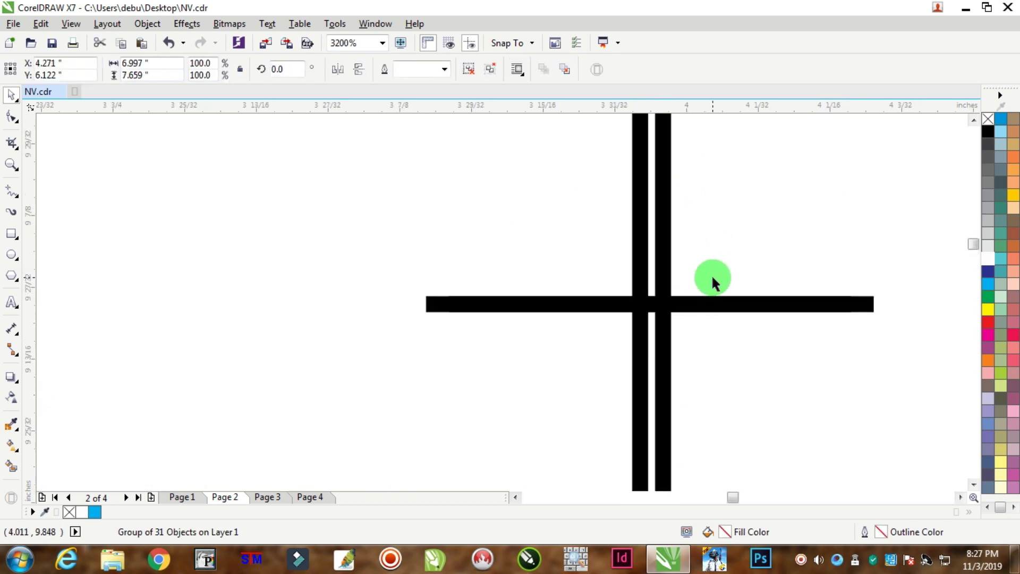
pyautogui.scroll(-2, 712, 277)
pyautogui.scroll(-6, 717, 275)
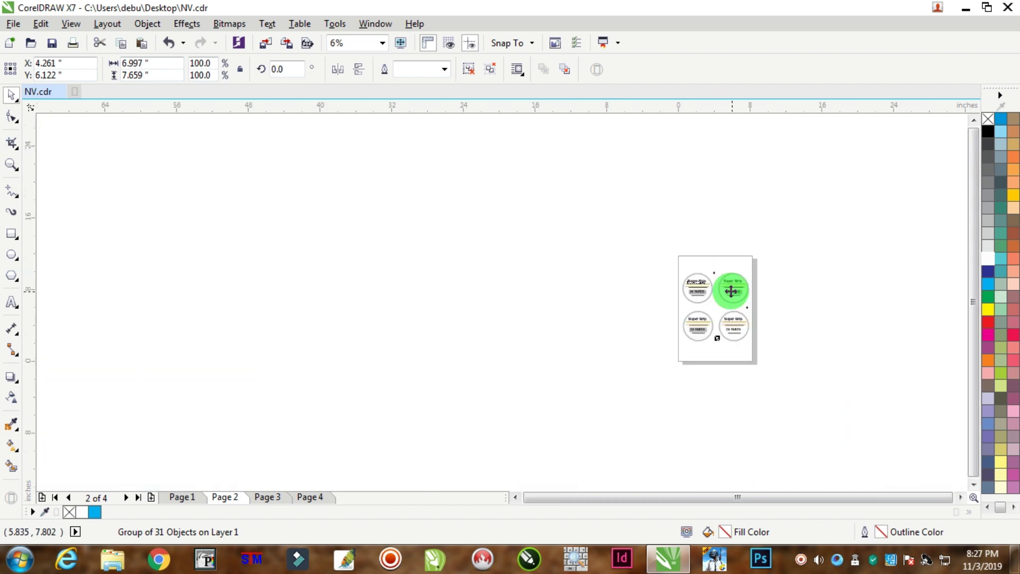
pyautogui.scroll(1, 731, 289)
# - Select all the artwork on page 2, including the pasted text group, and copy it onto page 3
pyautogui.moveTo(617, 406); pyautogui.dragTo(618, 405)
pyautogui.scroll(1, 713, 271)
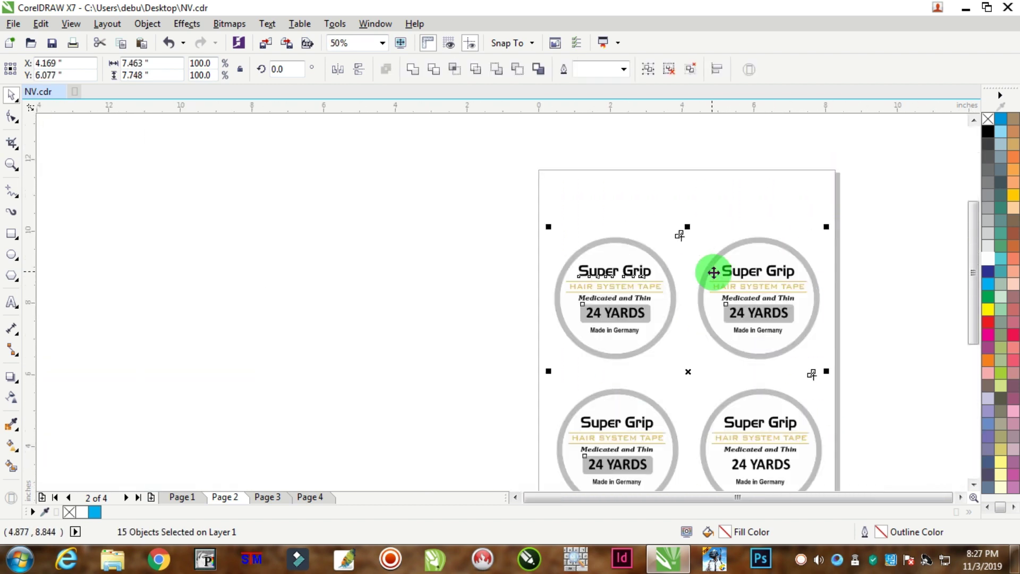
pyautogui.press('pagedown')
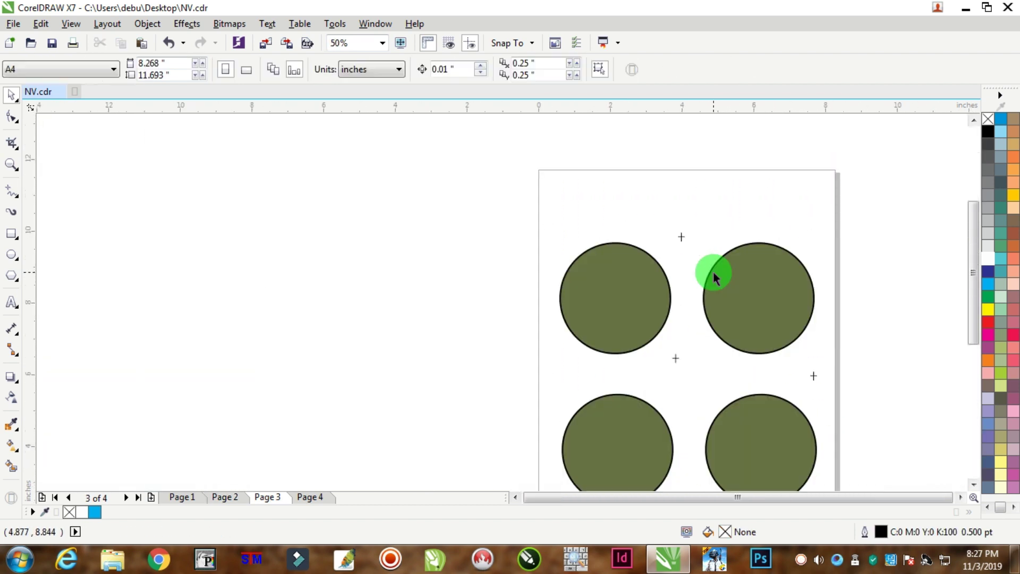
pyautogui.scroll(1, 696, 312)
pyautogui.hotkey('ctrl', 'v')
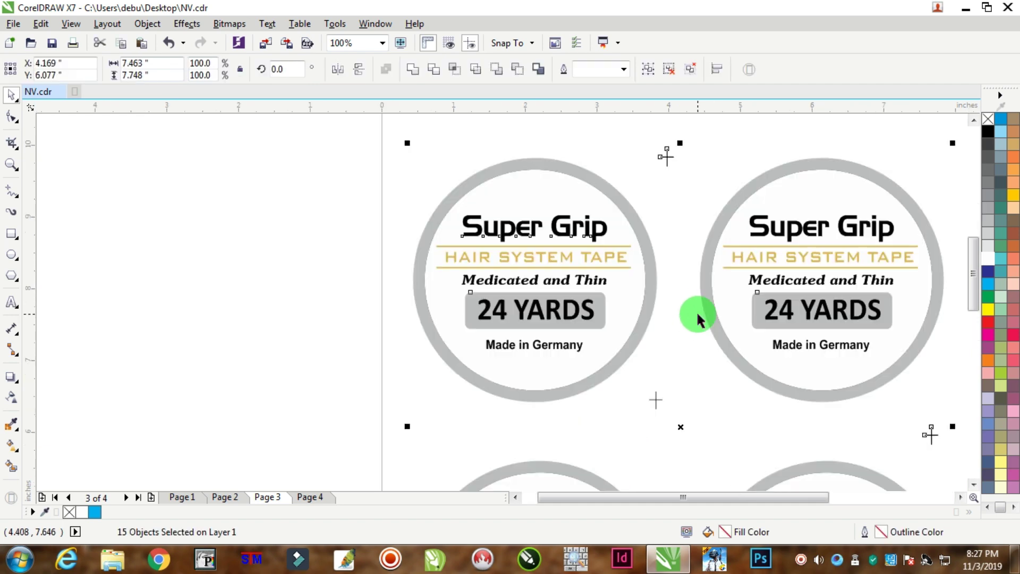
# - Examine the combined labels on page 3 up close and as a whole page to check the registration of the layers
pyautogui.scroll(1, 556, 187)
pyautogui.scroll(-2, 558, 187)
pyautogui.scroll(1, 581, 200)
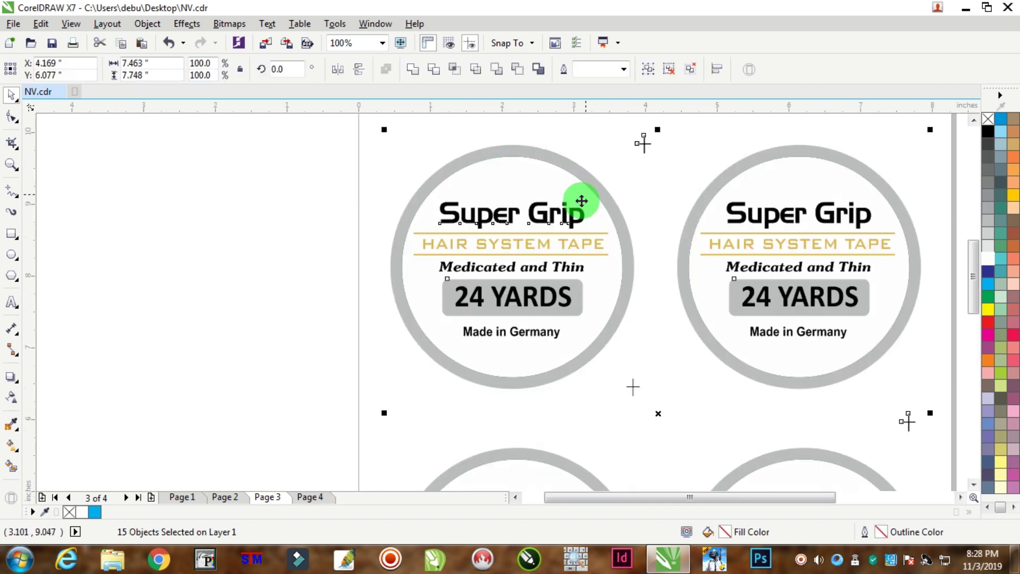
pyautogui.scroll(-2, 582, 200)
pyautogui.scroll(1, 581, 201)
pyautogui.scroll(-3, 582, 201)
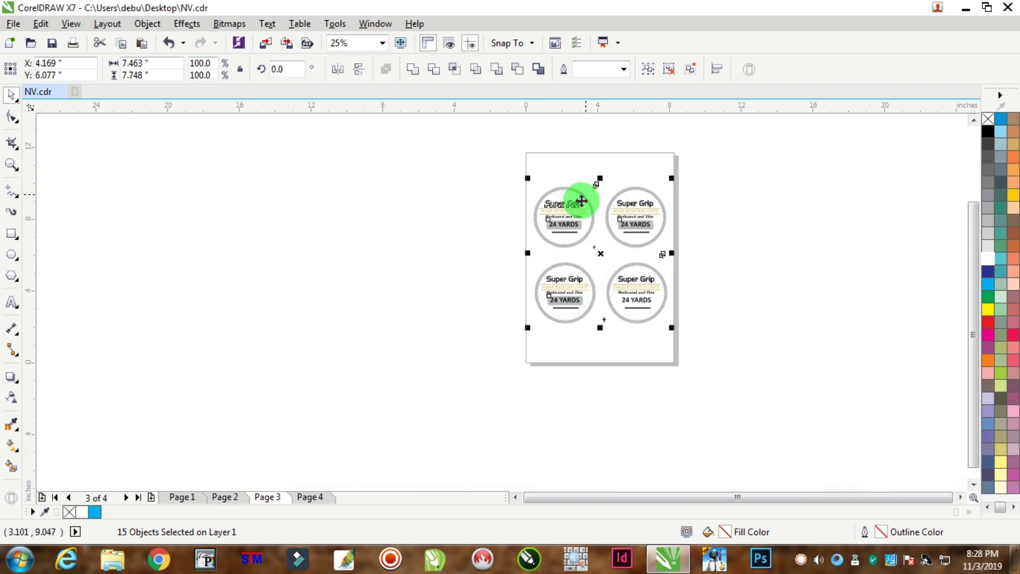
pyautogui.scroll(2, 581, 200)
pyautogui.click(478, 183)
pyautogui.scroll(2, 480, 181)
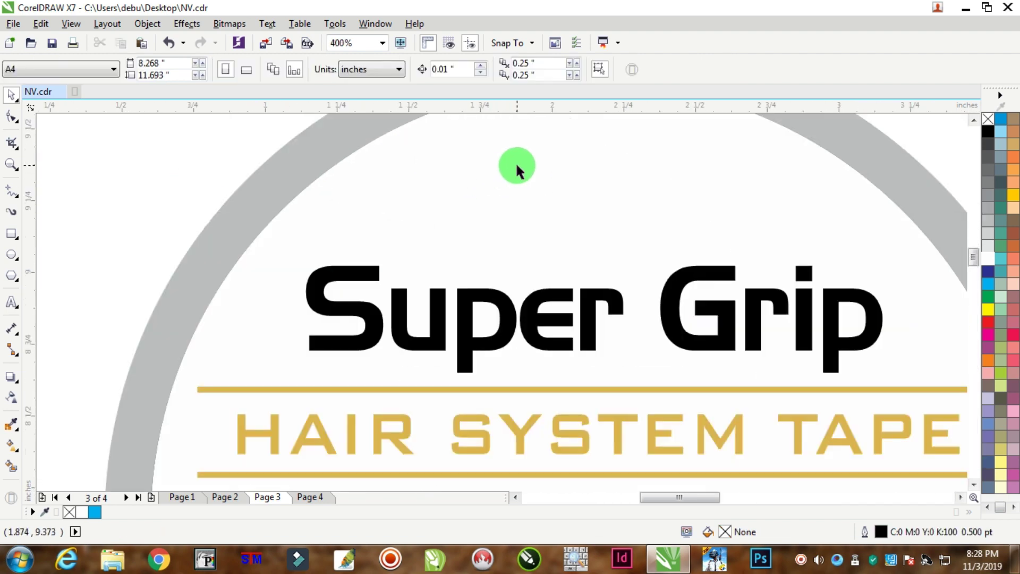
# - Move the upper-left label's white circle aside to expose the green circle beneath it, and undo the move
pyautogui.scroll(-2, 526, 166)
pyautogui.moveTo(534, 176); pyautogui.dragTo(332, 188)
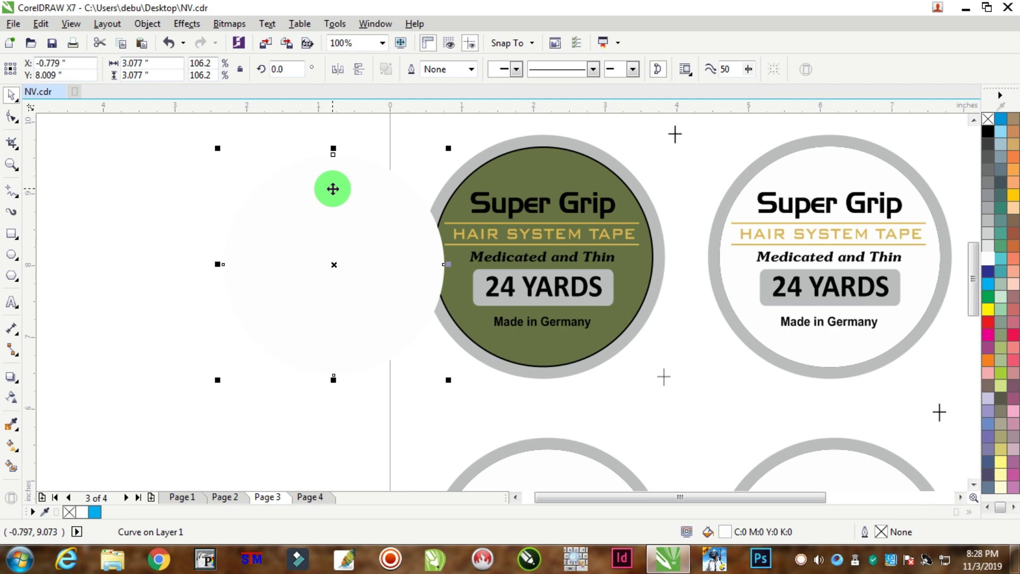
pyautogui.hotkey('ctrl', 'z')
pyautogui.scroll(-2, 485, 201)
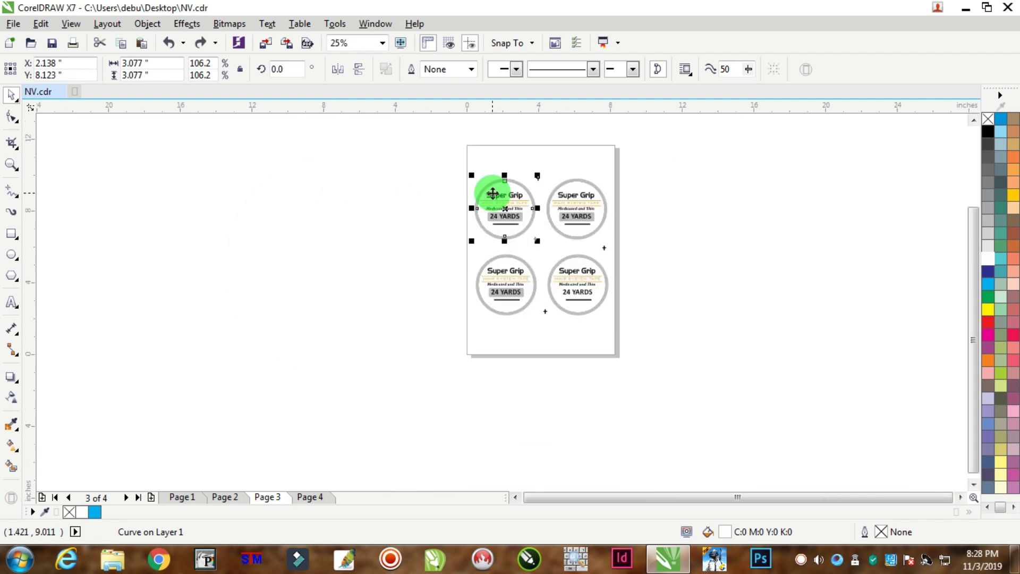